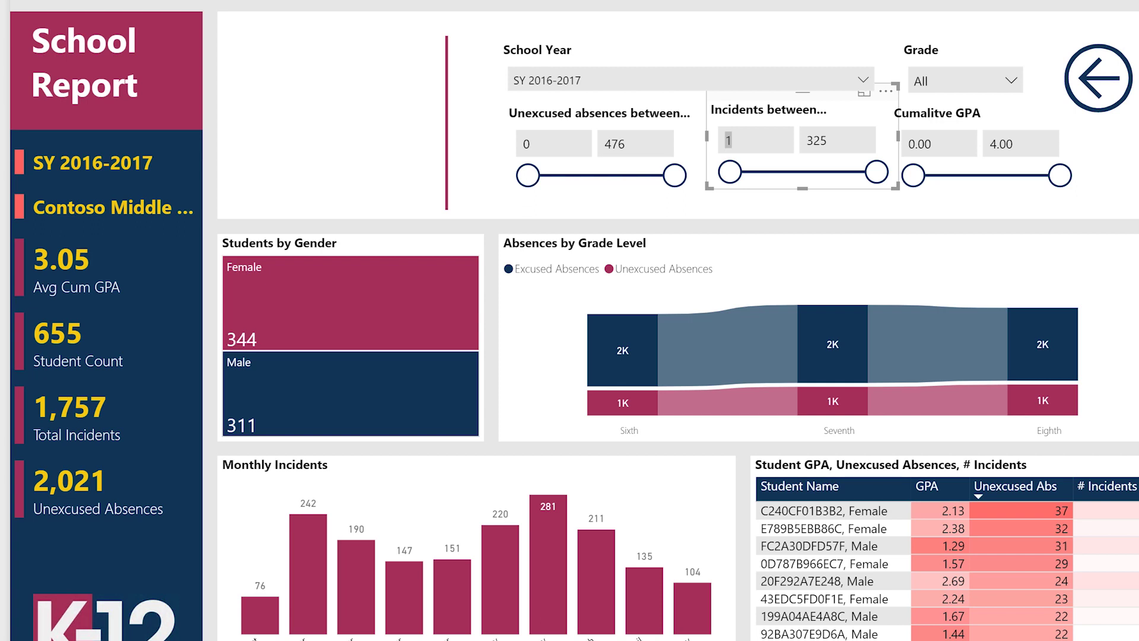
Step: Deselect the slicer panel, expand the Visualizations pane and open the custom visuals marketplace
left_click(574, 97)
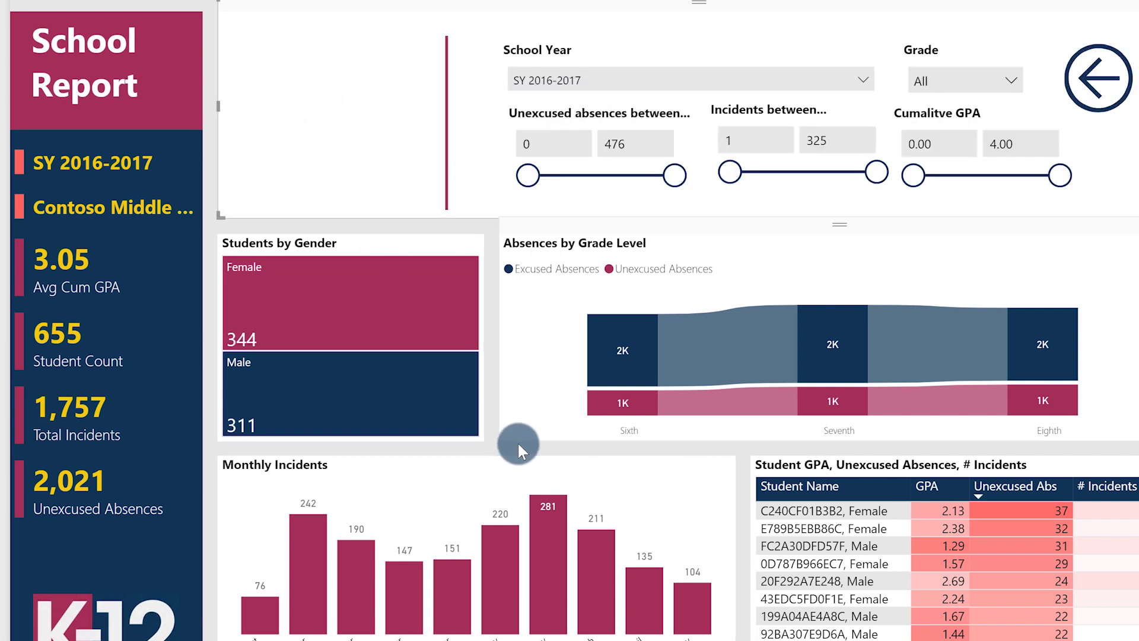
left_click(485, 417)
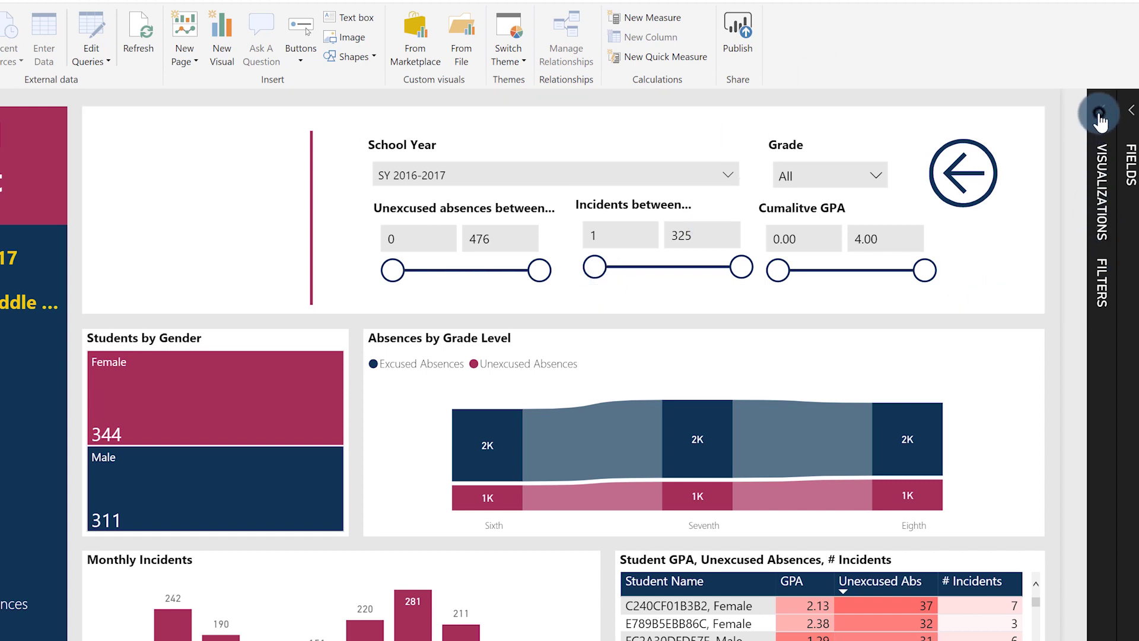
left_click(1099, 117)
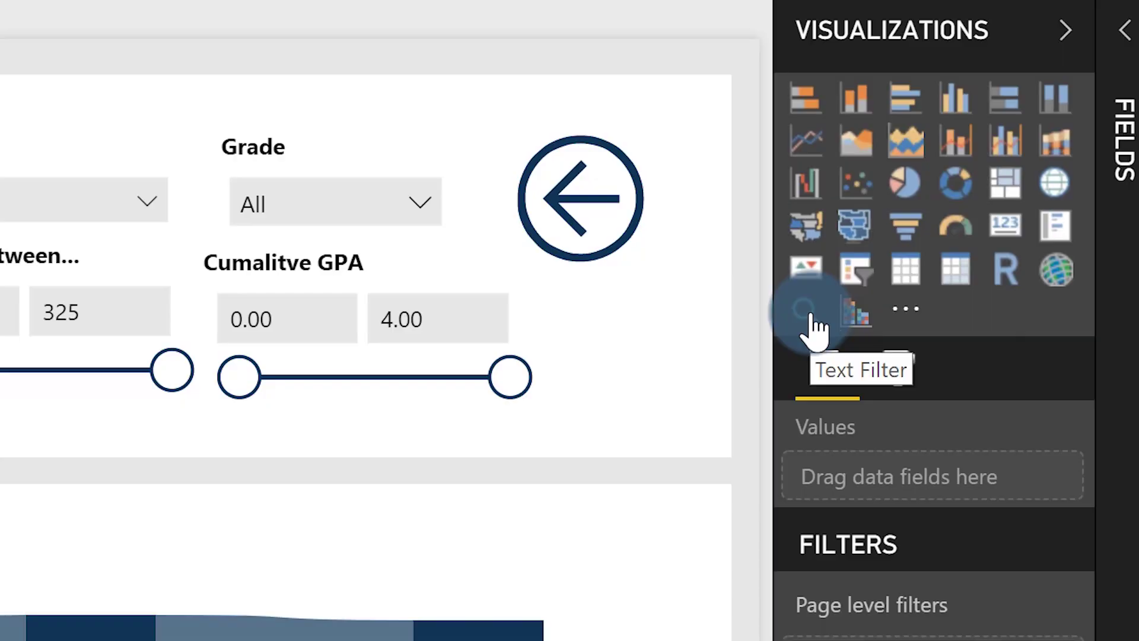
left_click(902, 308)
left_click(827, 391)
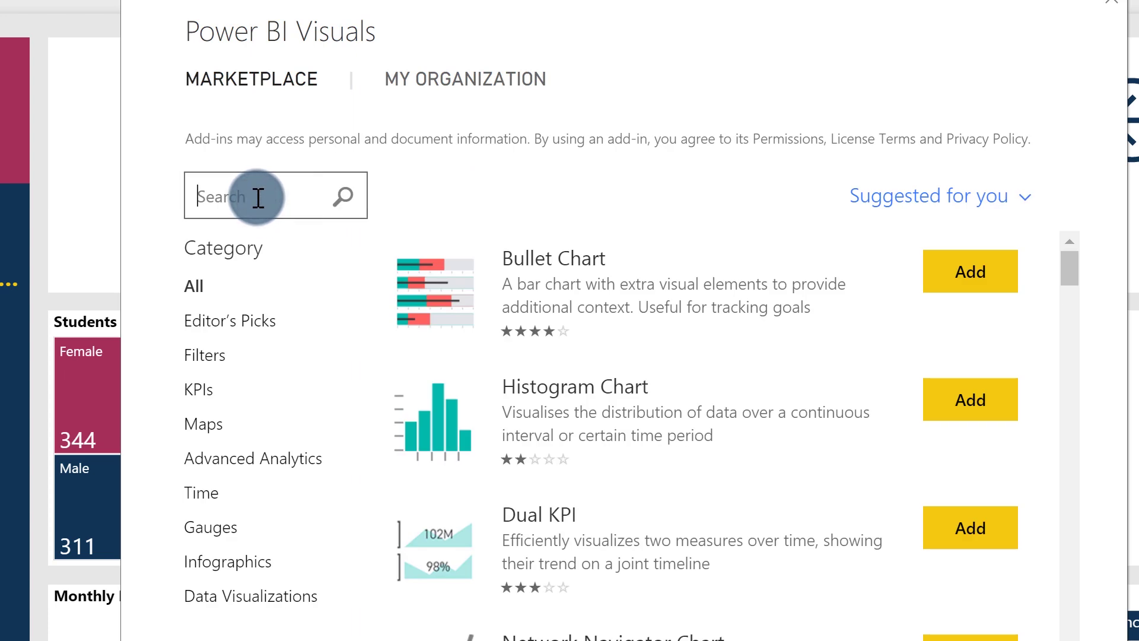
key("Return")
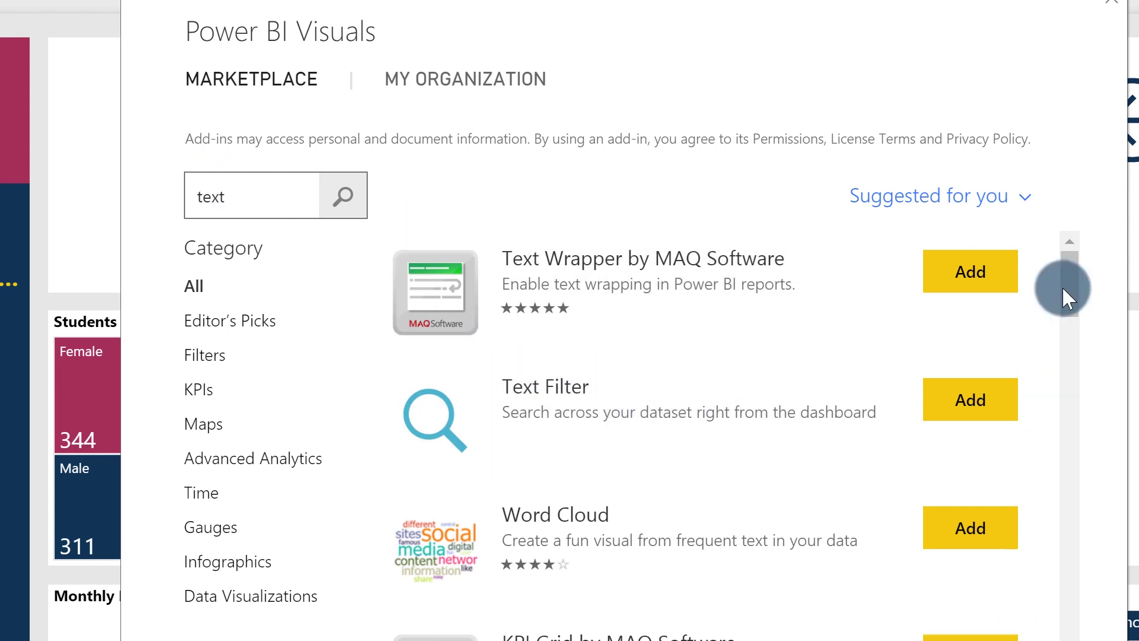
left_click(1105, 6)
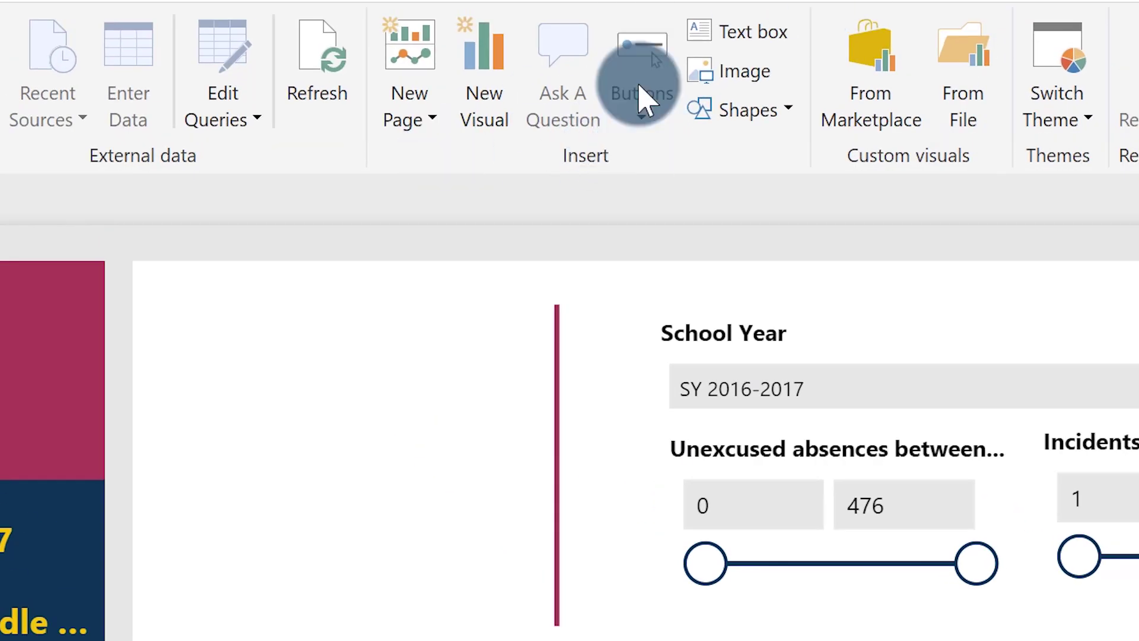
Step: Insert a blank button in the header beside the School Report title and make it taller
left_click(647, 121)
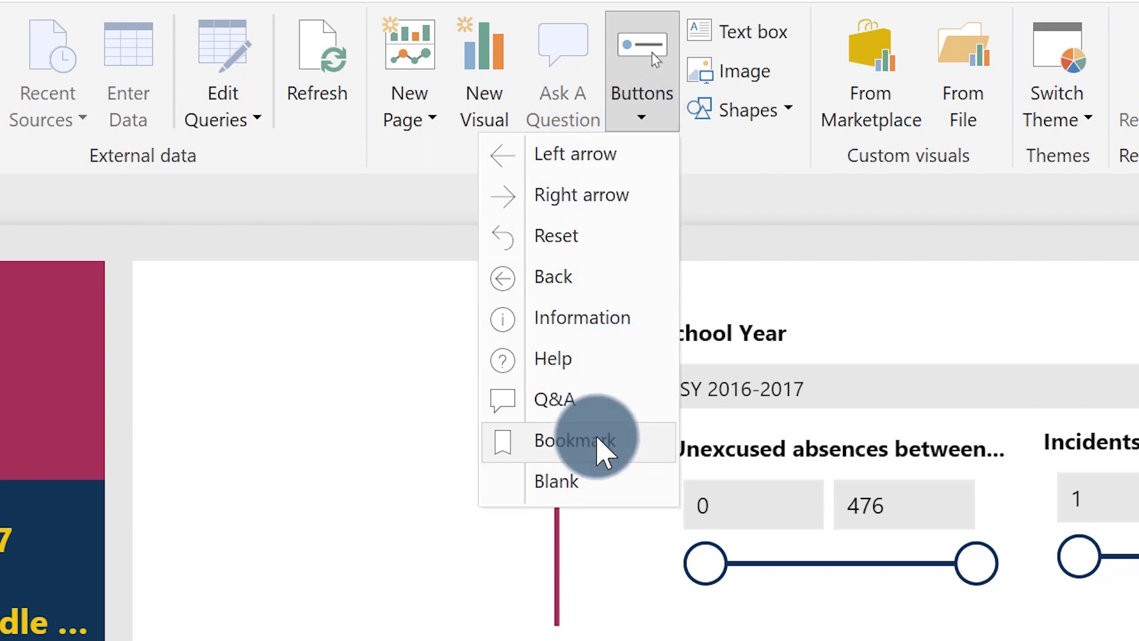
left_click(579, 481)
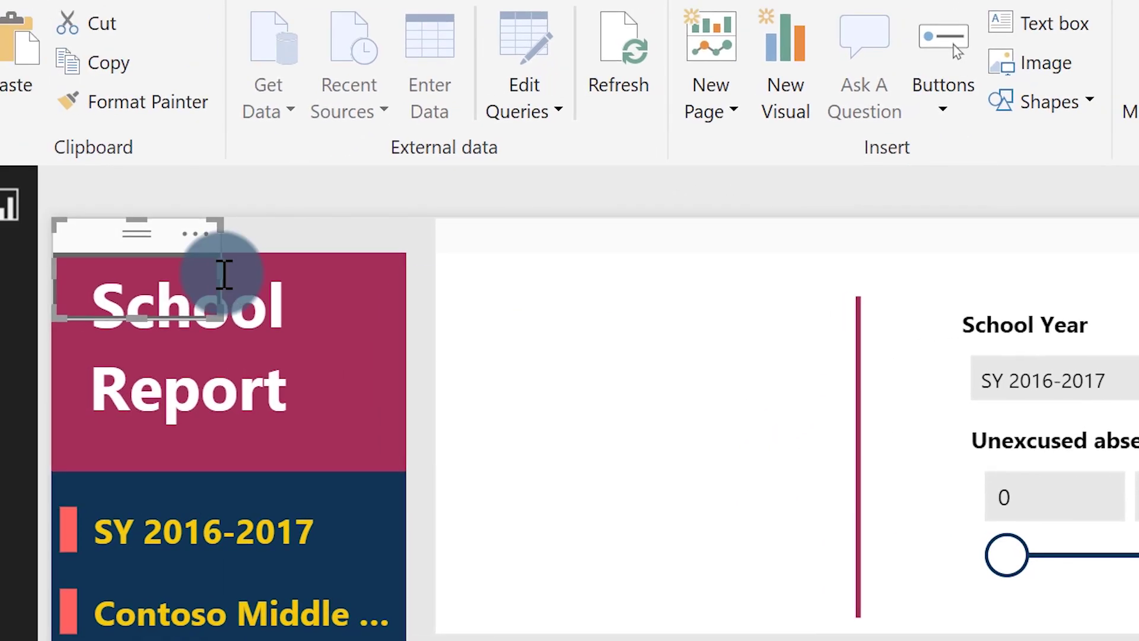
left_click_drag(158, 247, 589, 325)
left_click(600, 470)
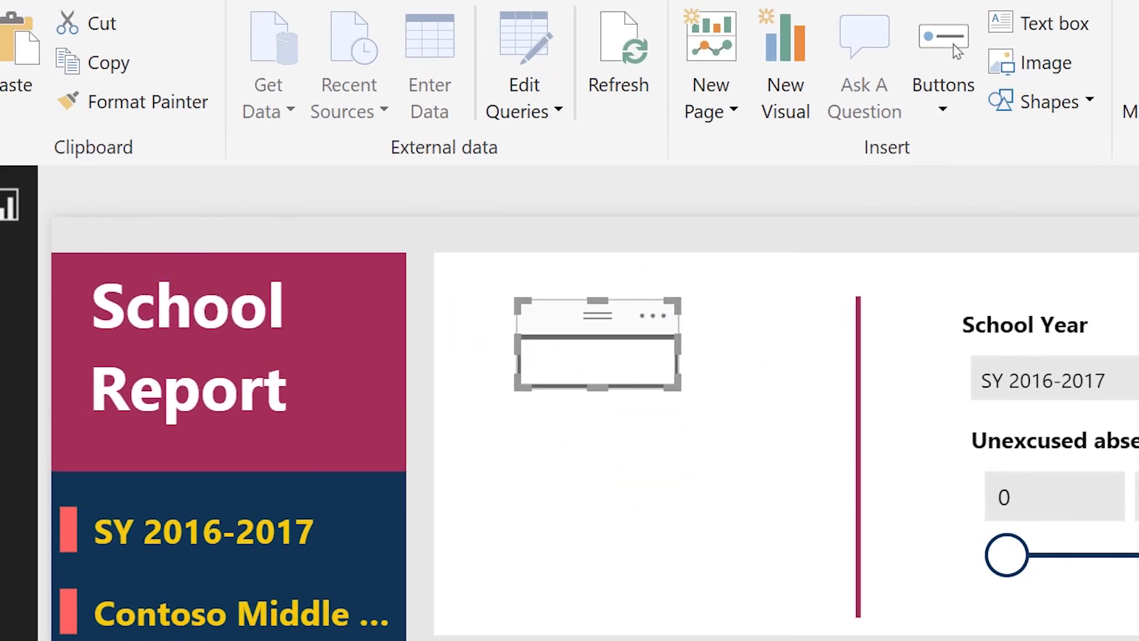
left_click(572, 380)
left_click_drag(600, 387, 600, 442)
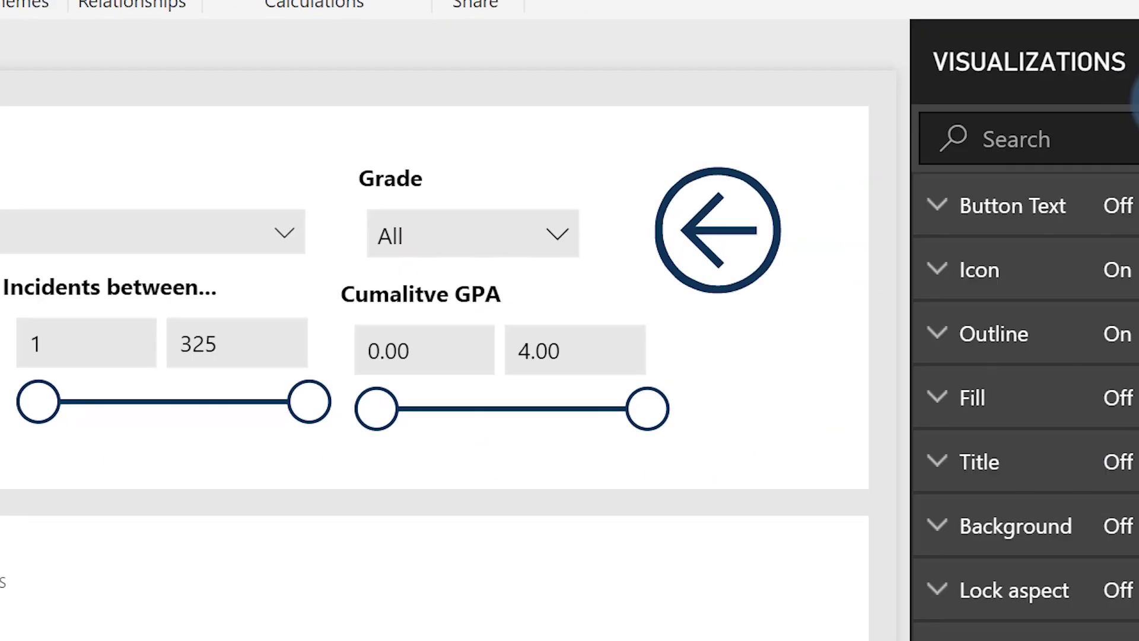
left_click(1064, 56)
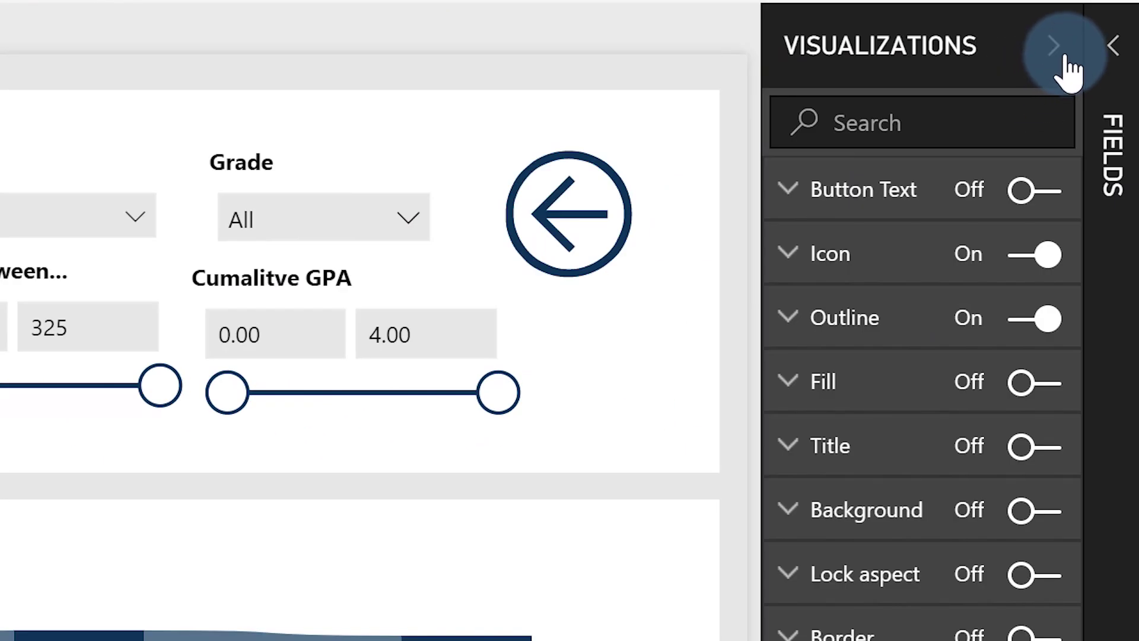
Step: Turn on the button text reading Search, with black font colour for the Default state
left_click(789, 181)
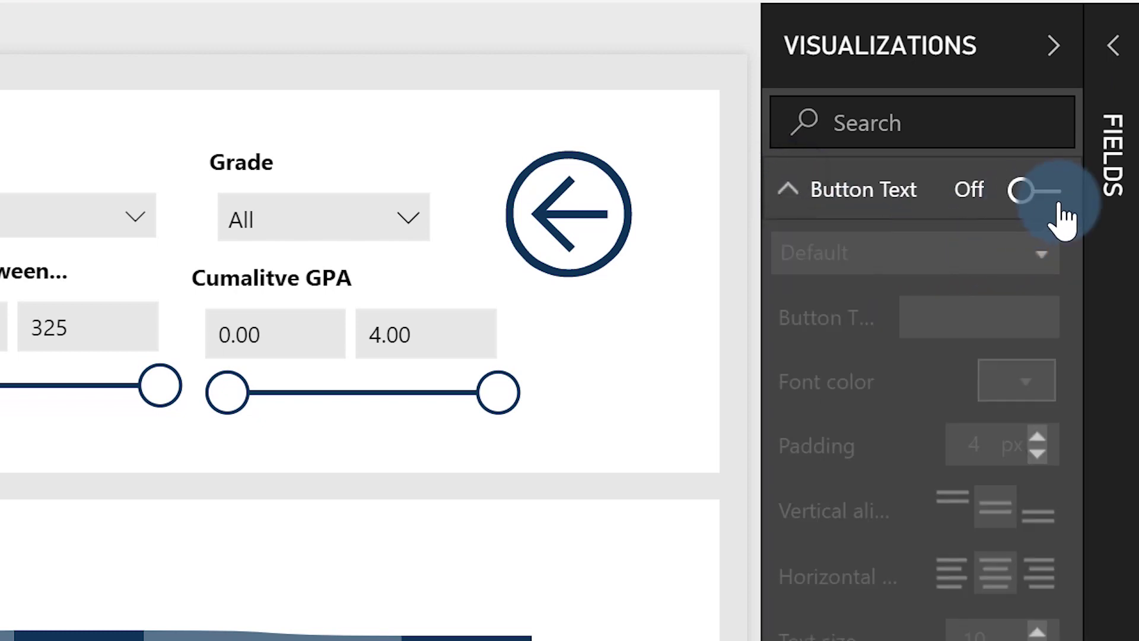
left_click(1050, 193)
left_click(888, 250)
left_click(888, 249)
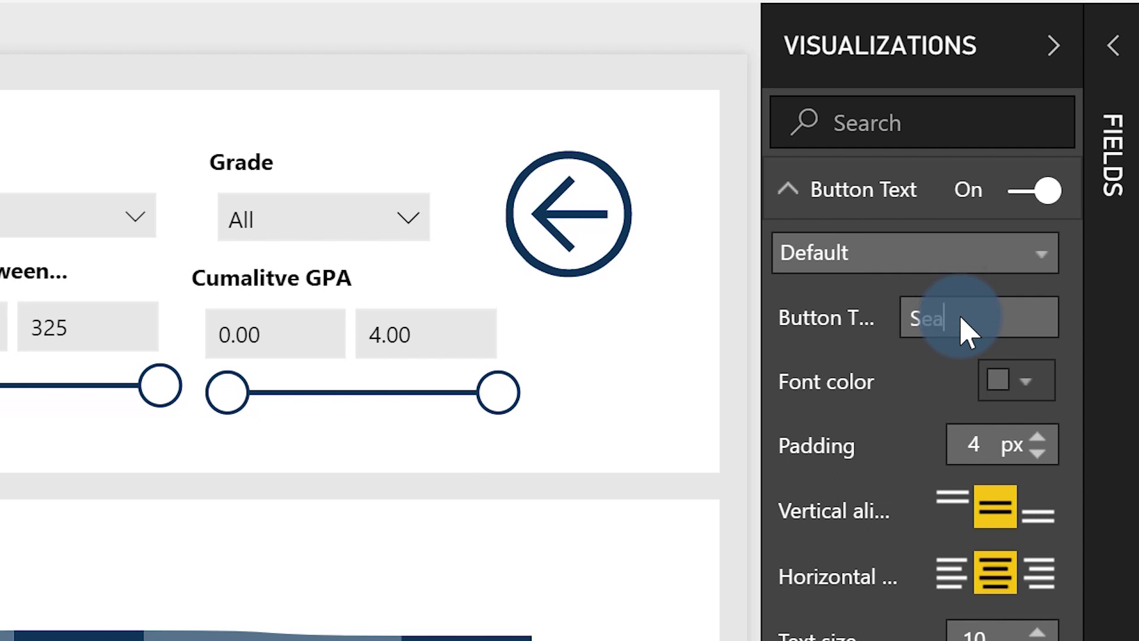
left_click(1033, 383)
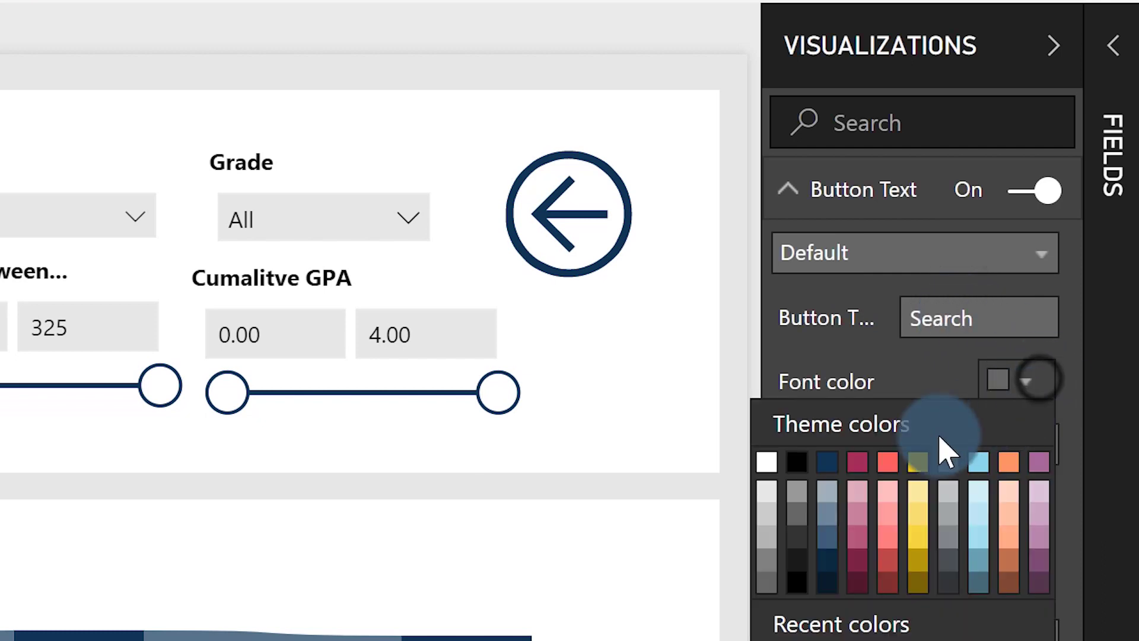
left_click(797, 468)
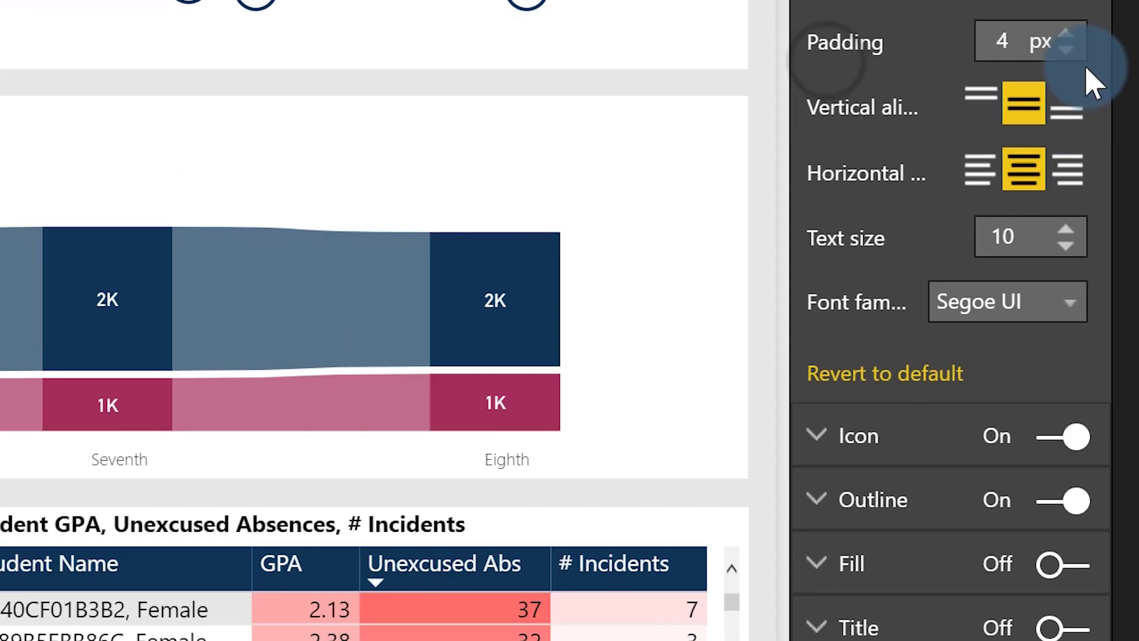
left_click(1070, 302)
scroll(964, 480, "down", 3)
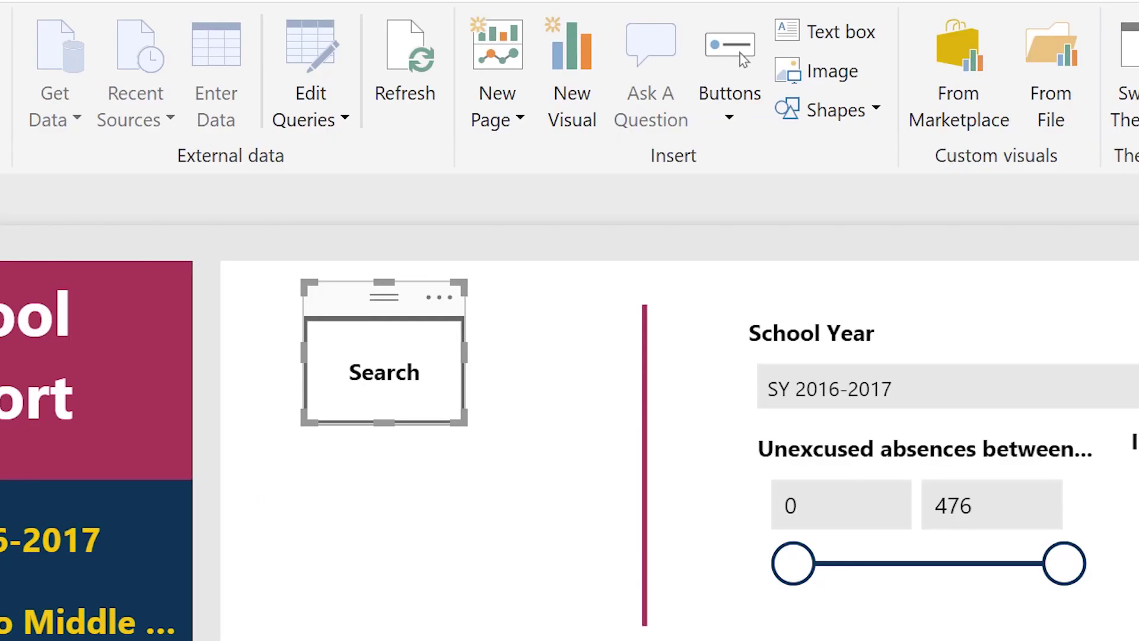
left_click(401, 295)
left_click(656, 331)
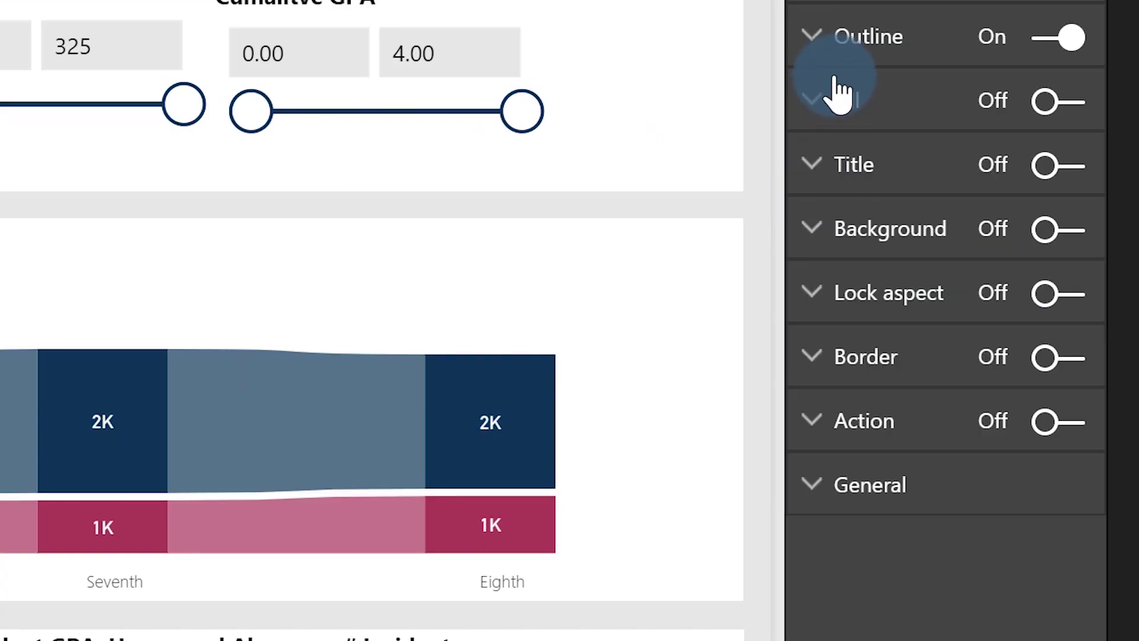
Step: Give the button a crimson outline for the Hover state
left_click(812, 36)
left_click(1039, 110)
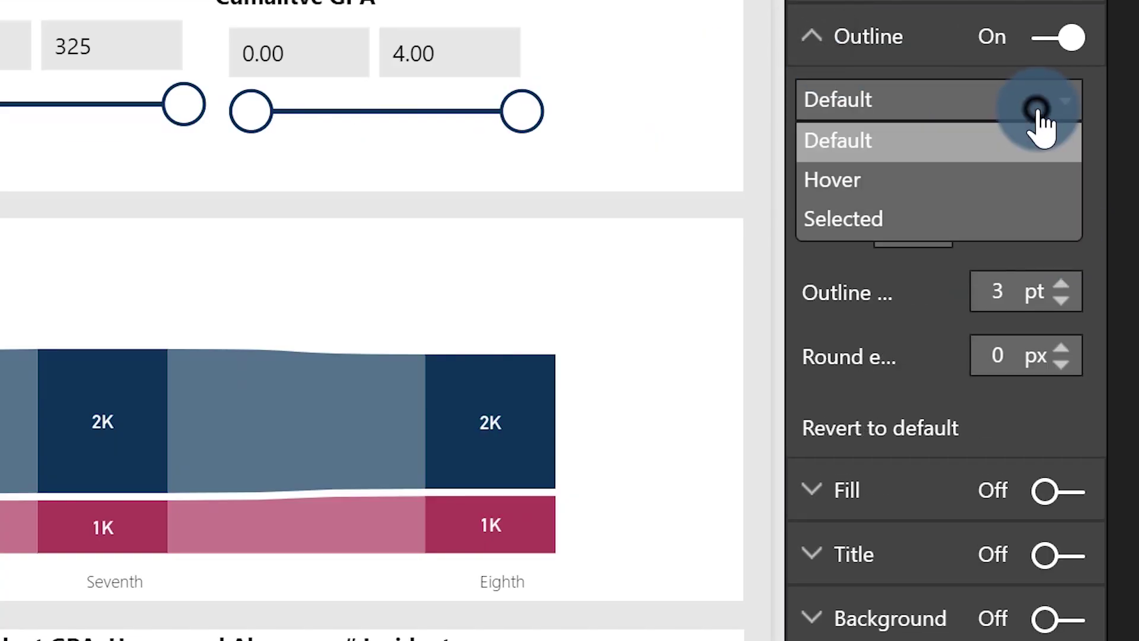
left_click(962, 197)
left_click(1049, 172)
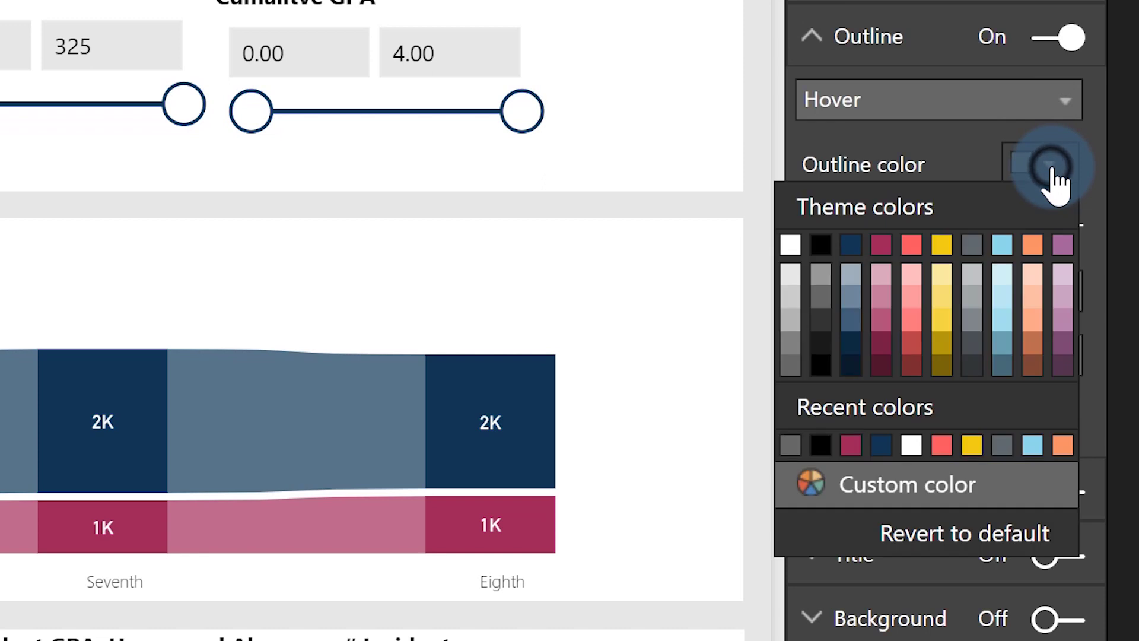
left_click(881, 245)
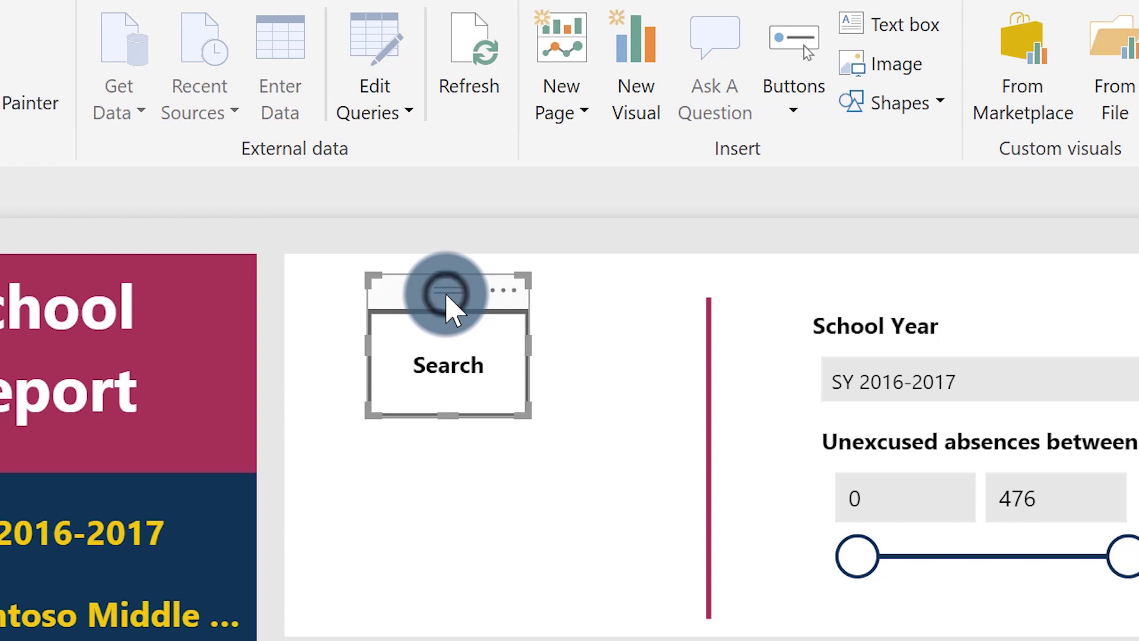
Step: Duplicate the Search button, place the copy below the original and relabel it Filter
left_click_drag(448, 294, 492, 322)
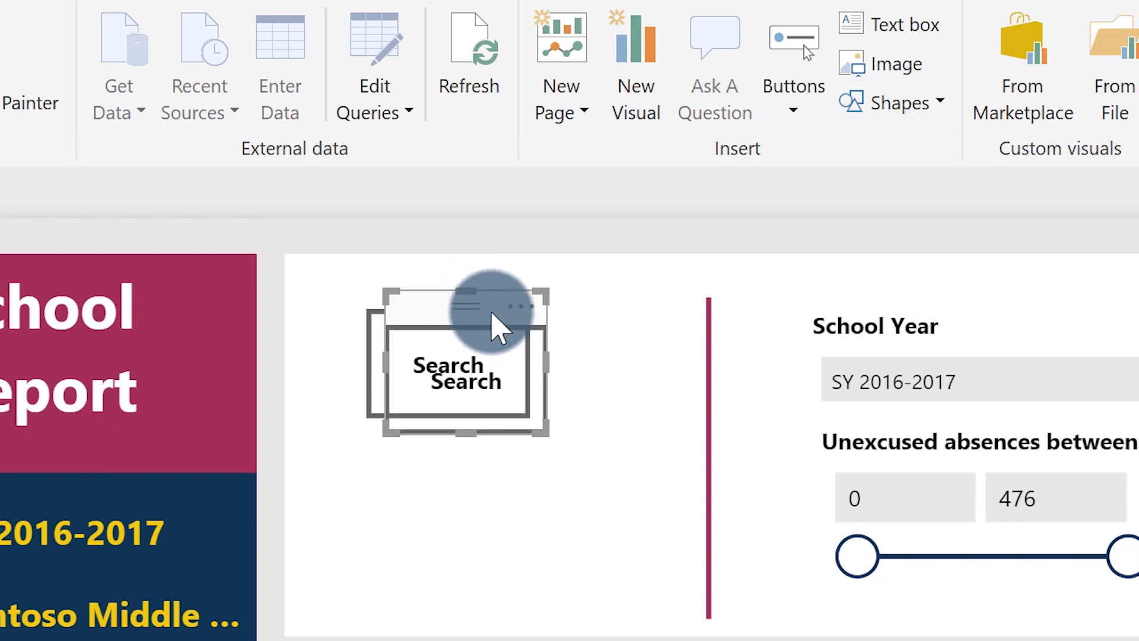
left_click_drag(493, 315, 483, 471)
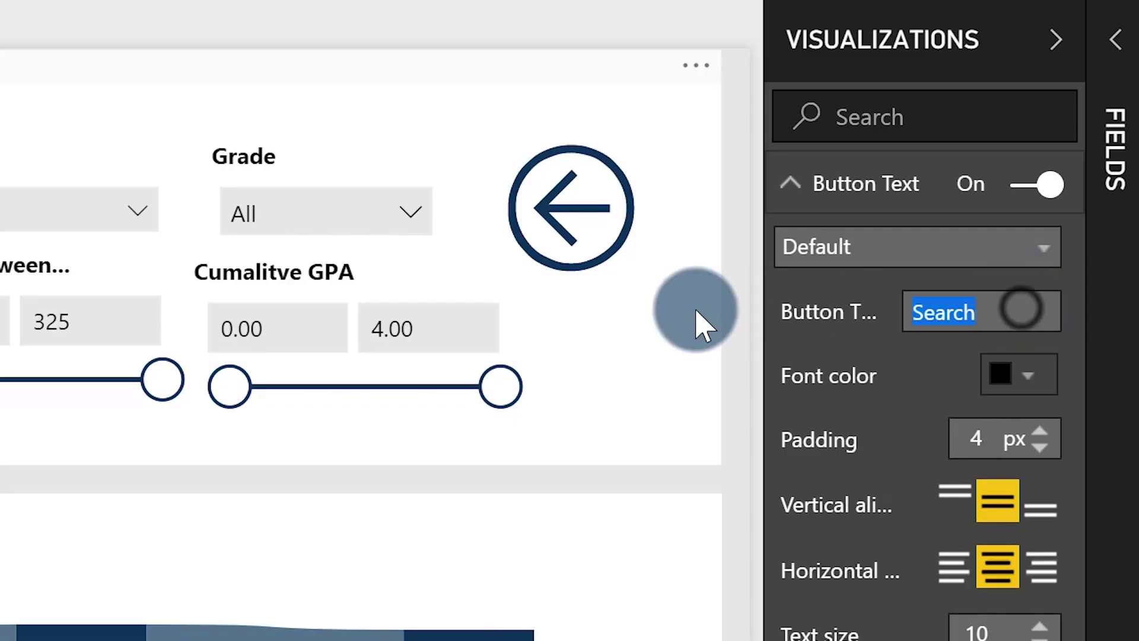
type("Filter")
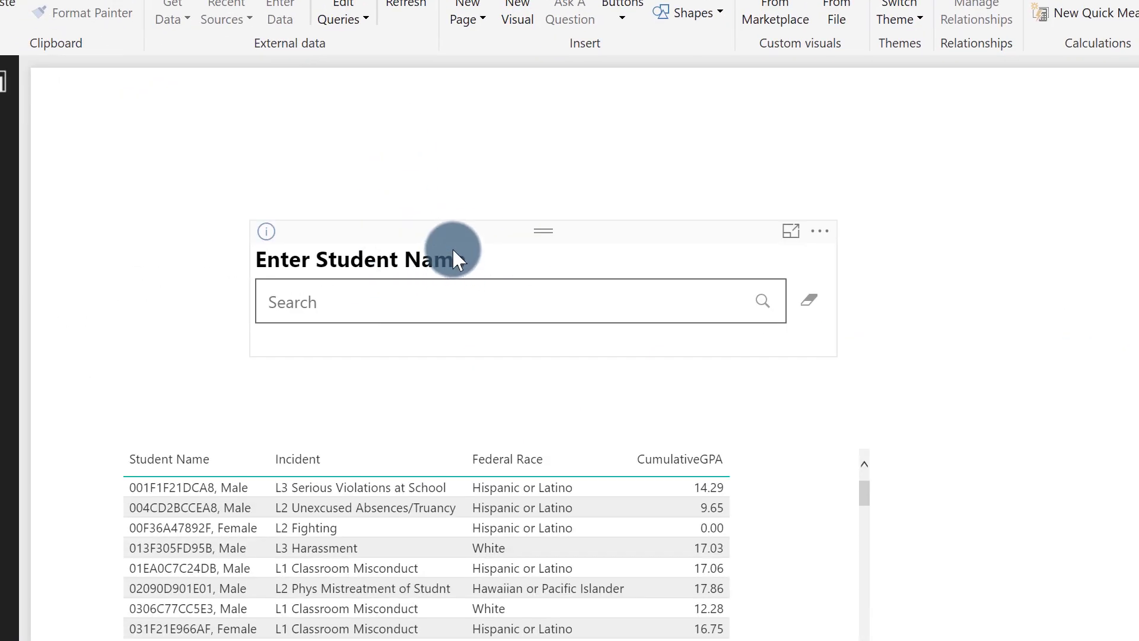
Step: Move the Enter Student Name search box over the header slicers and clear the selection
left_click(453, 248)
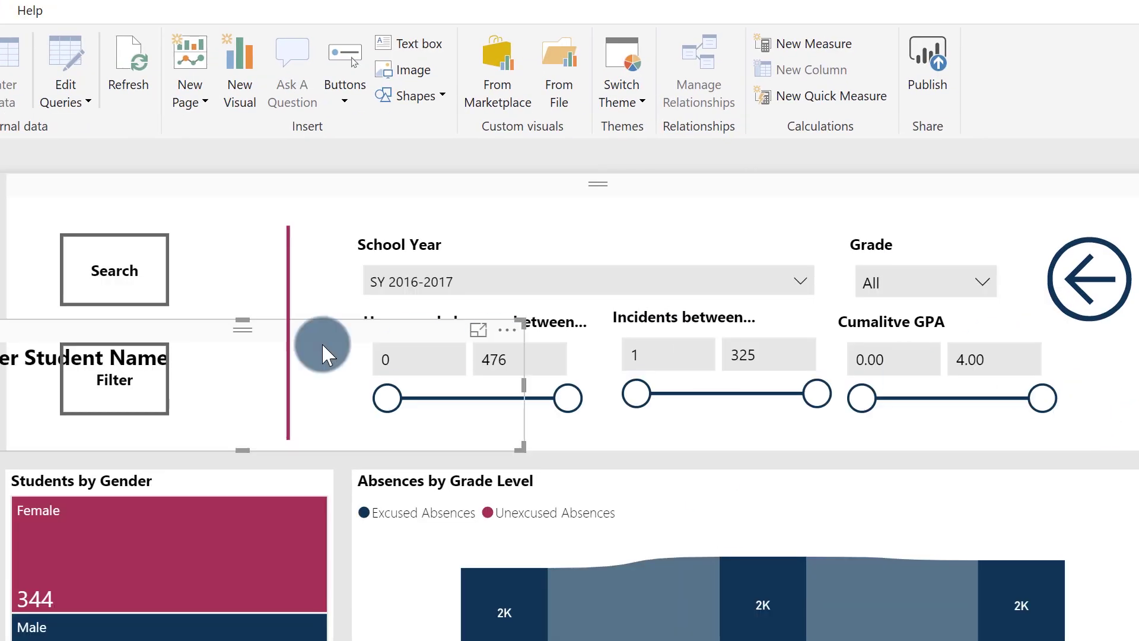
left_click_drag(193, 340, 637, 281)
left_click(106, 264)
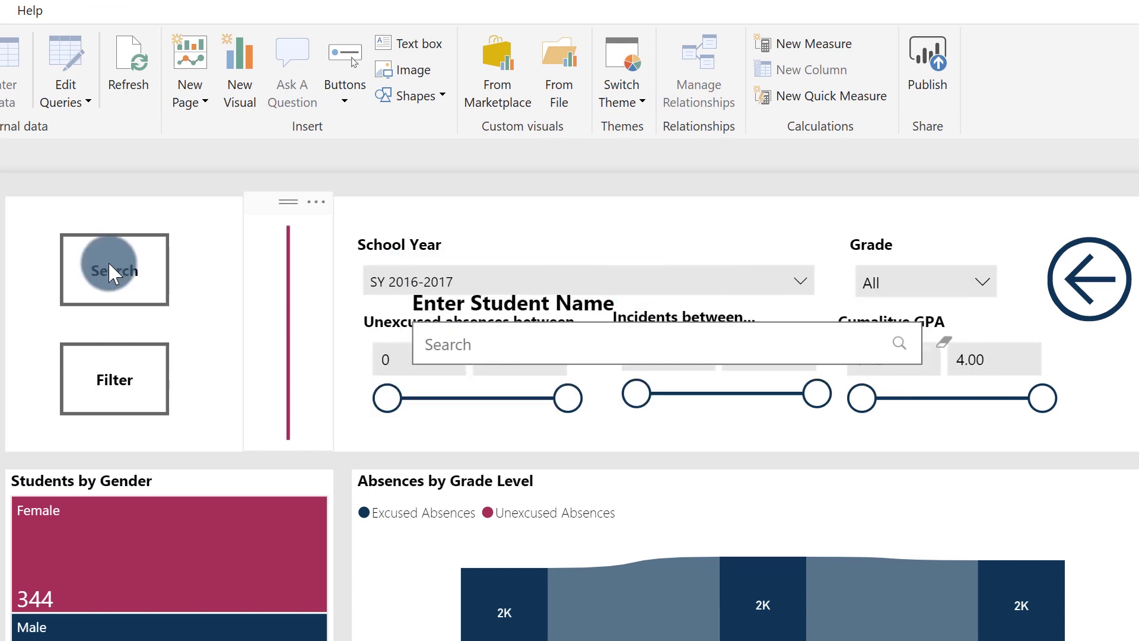
left_click(451, 322)
left_click(191, 354)
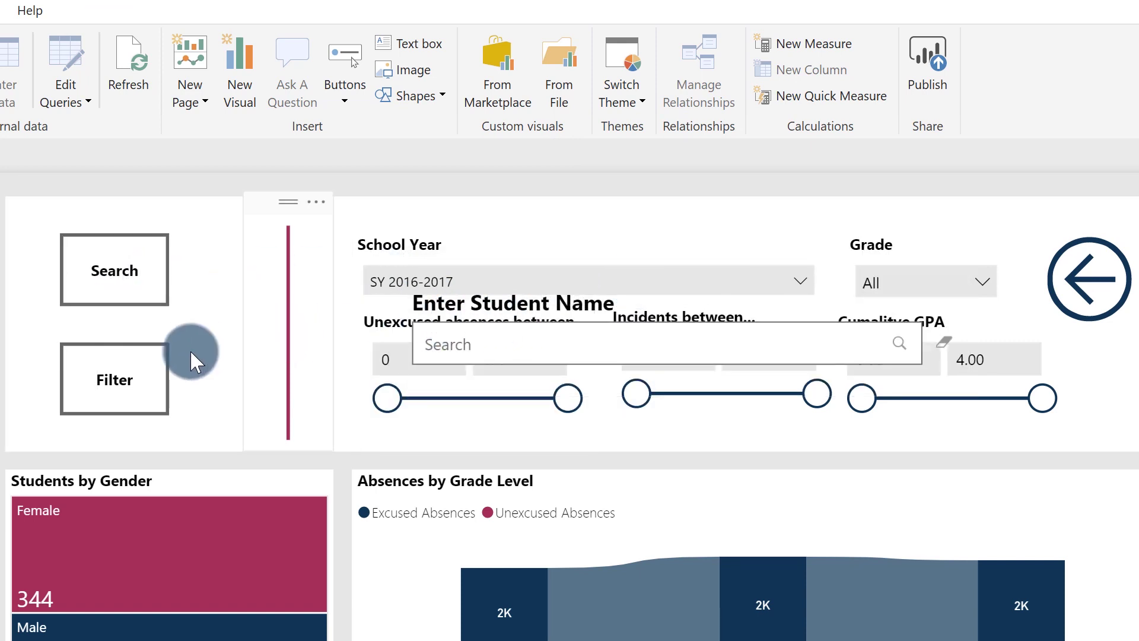
left_click(510, 382)
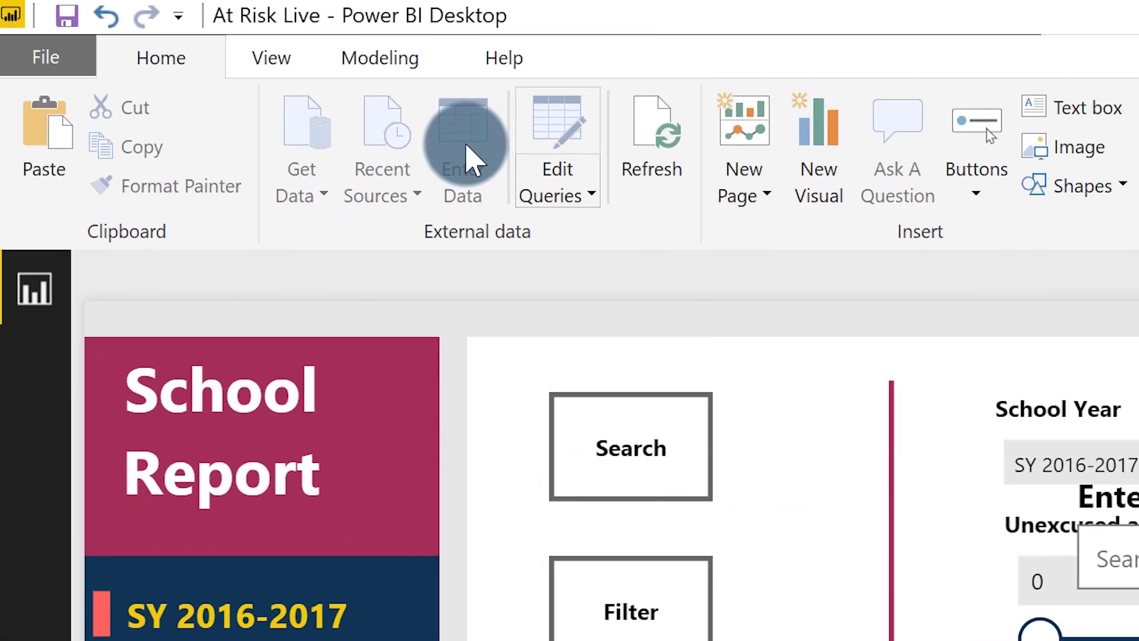
left_click(268, 58)
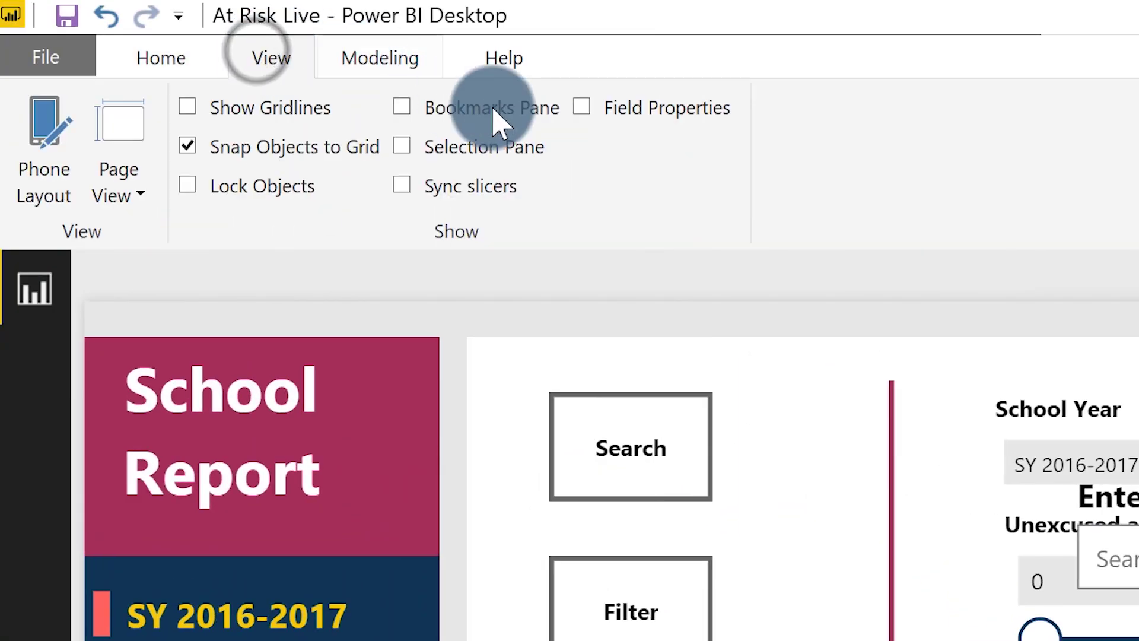
Step: Show the Bookmarks and Selection panes and add a bookmark named Search
left_click(410, 108)
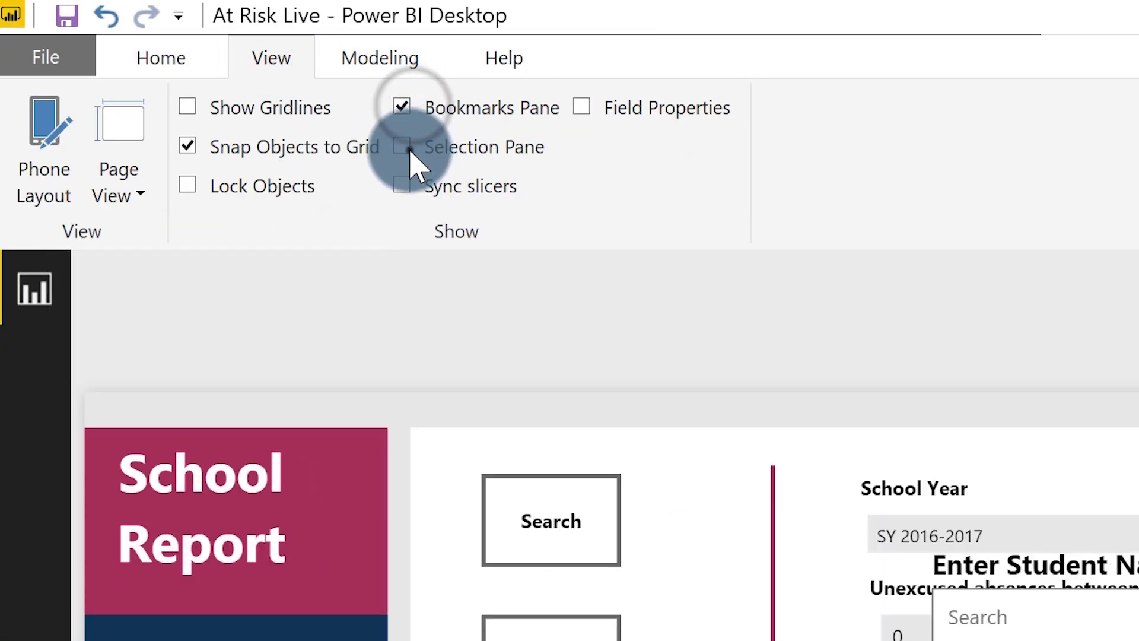
left_click(405, 147)
left_click(490, 593)
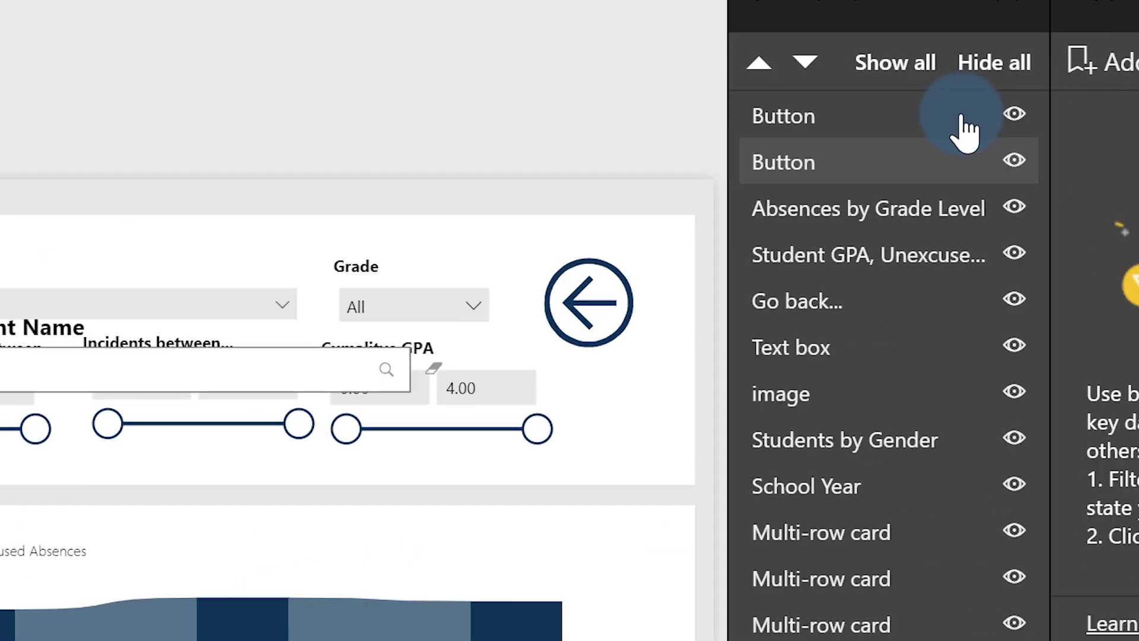
left_click(882, 107)
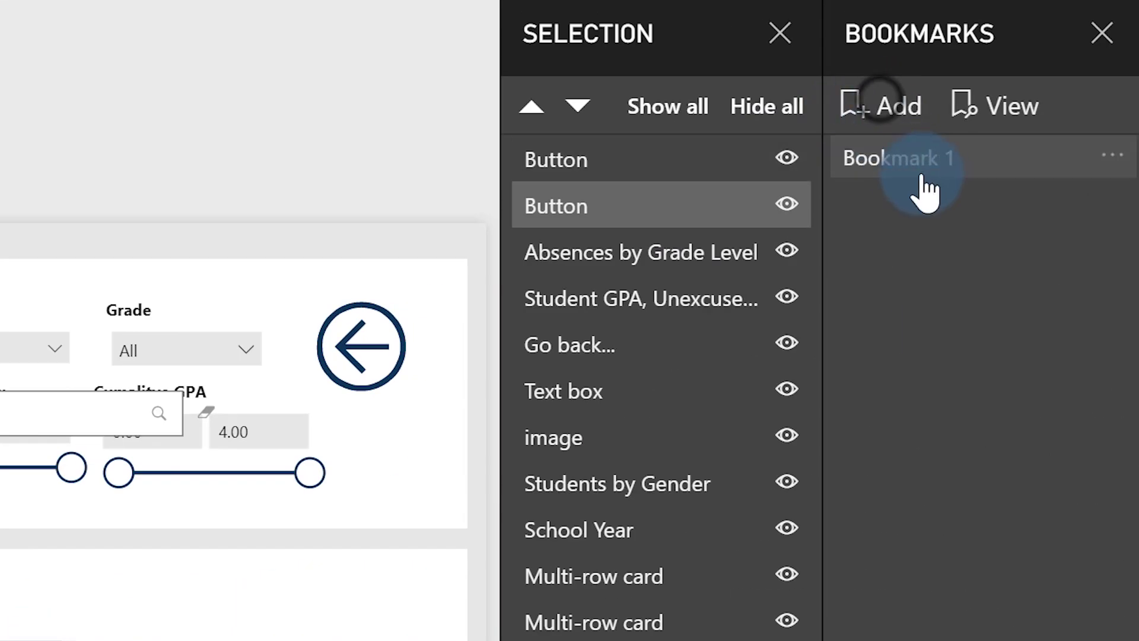
double_click(964, 155)
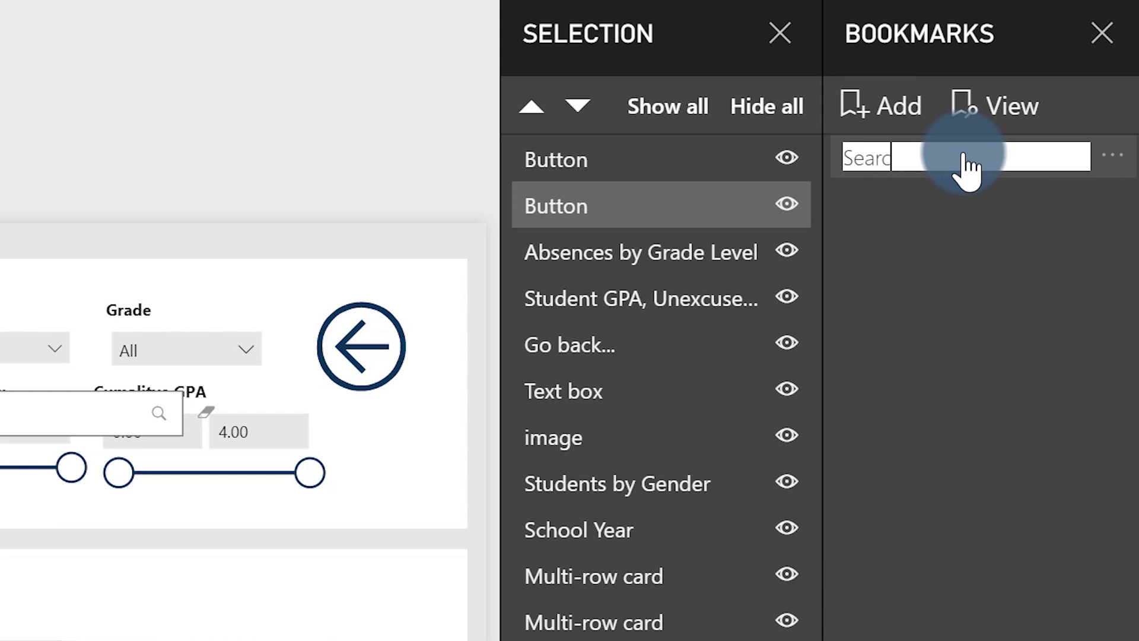
left_click(965, 373)
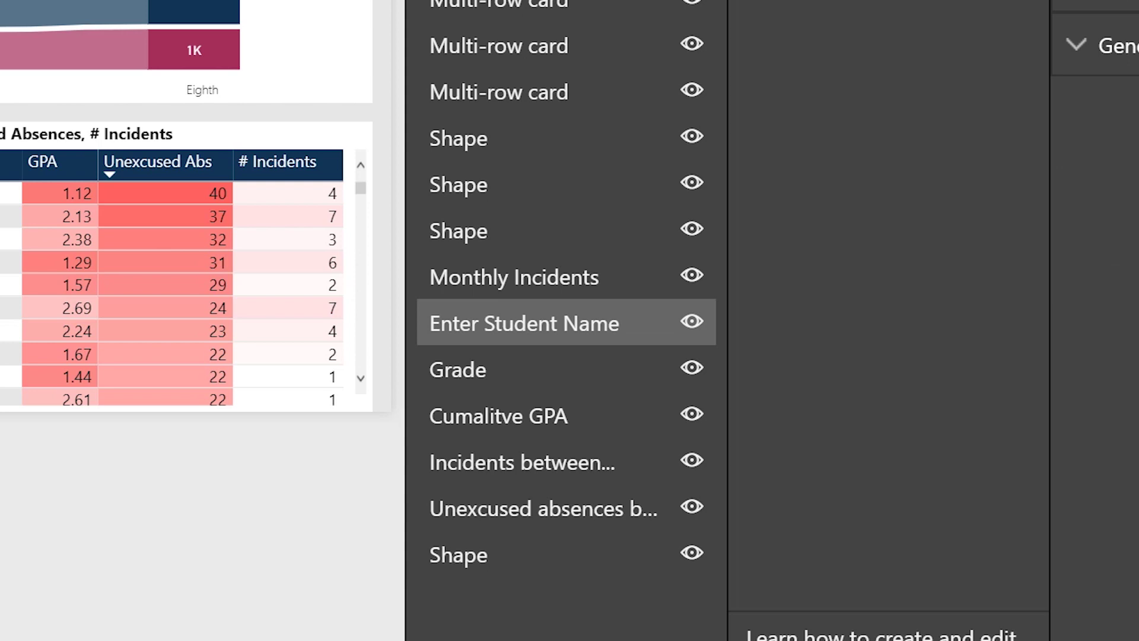
Step: Add and rename a second bookmark with the Enter Student Name search box hidden
left_click(703, 332)
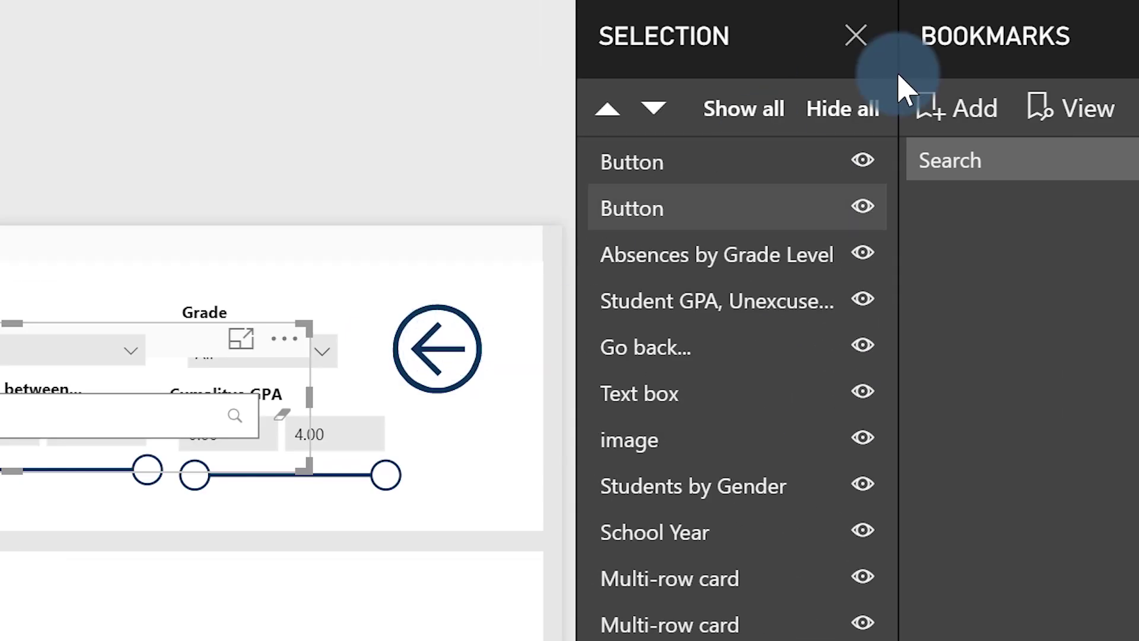
left_click(945, 115)
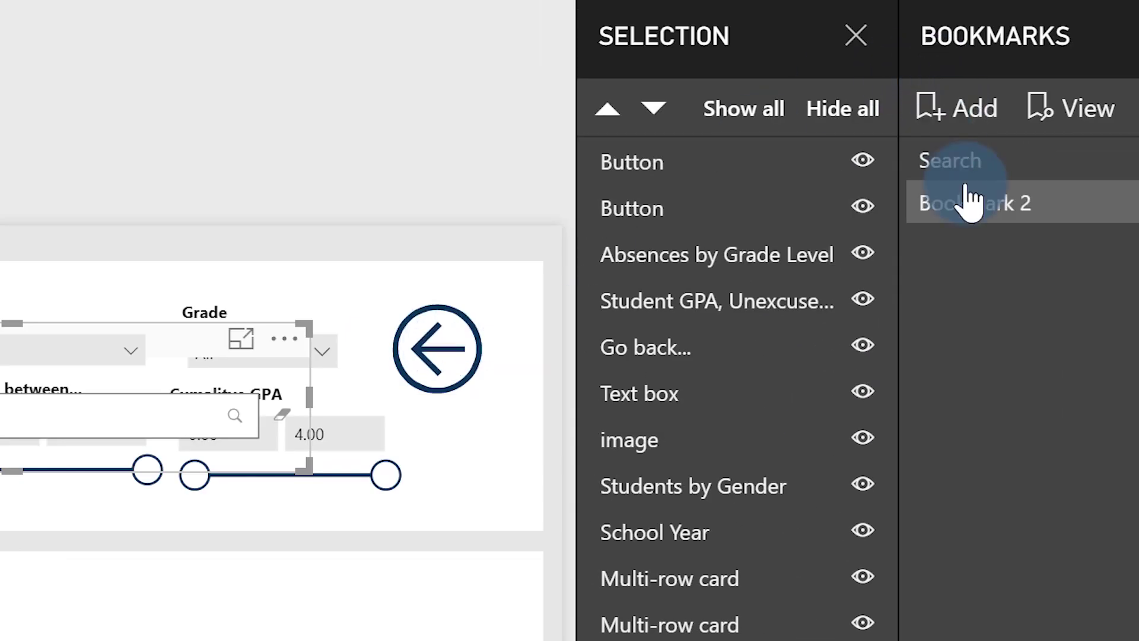
double_click(983, 214)
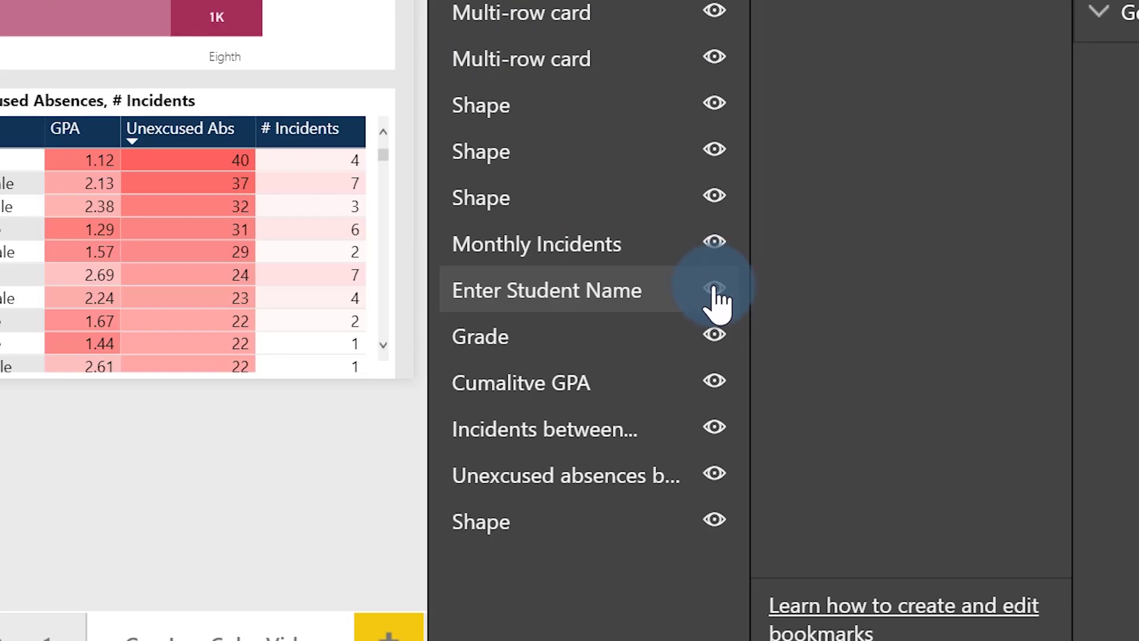
left_click(1045, 538)
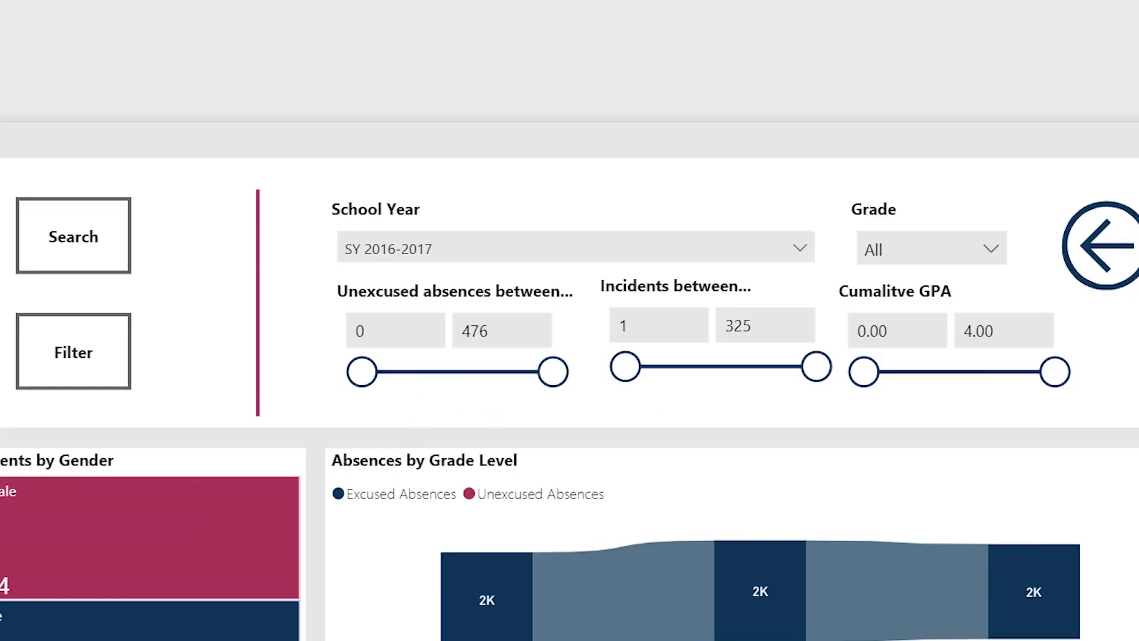
left_click(496, 376)
left_click(64, 223)
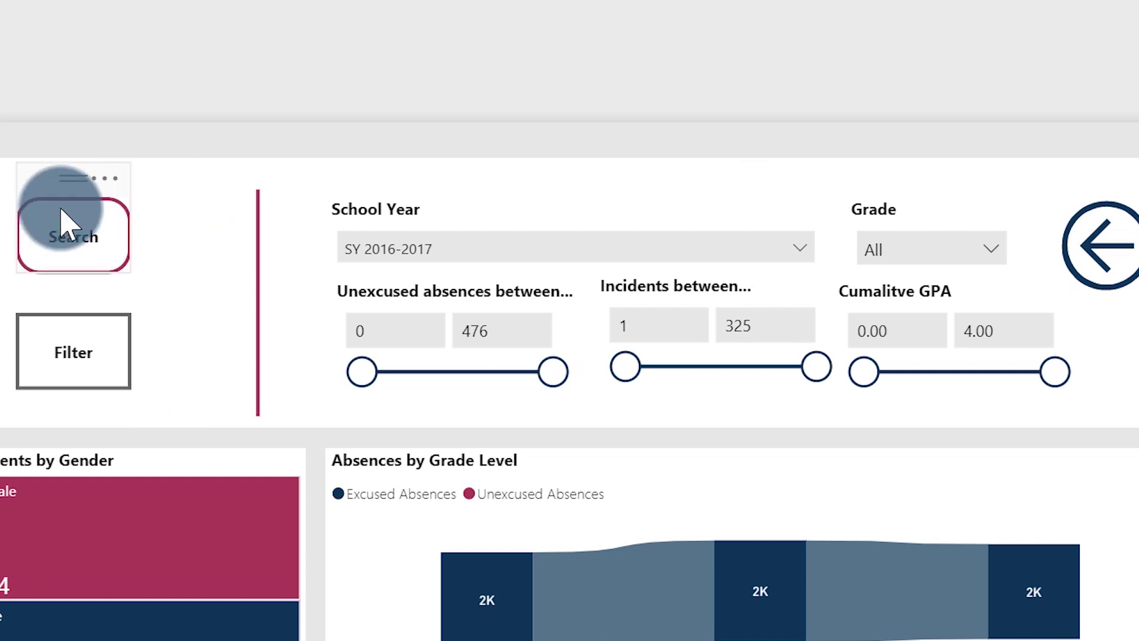
Step: Hide the School Year, Grade, incidents range and cumulative GPA slicers
left_click(587, 215)
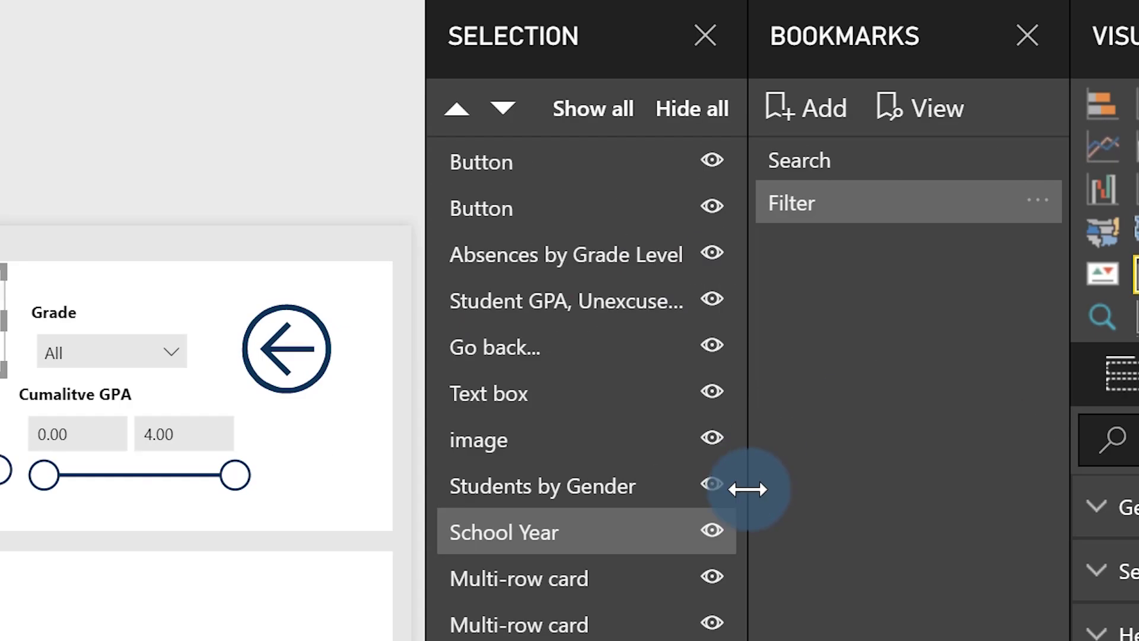
left_click(713, 530)
left_click(78, 309)
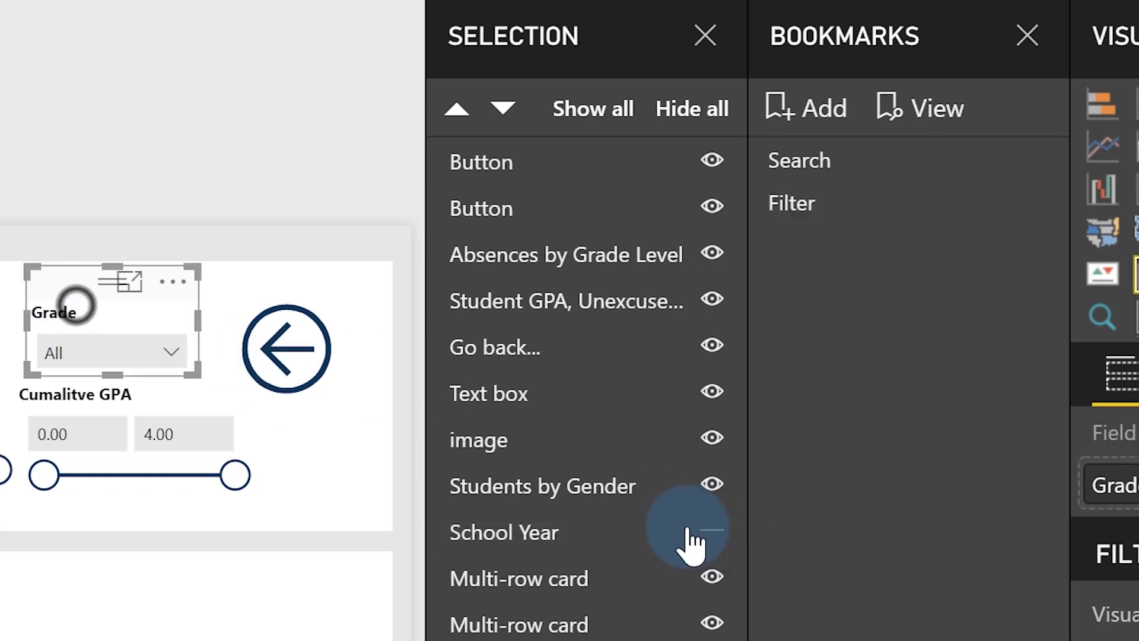
key("Delete")
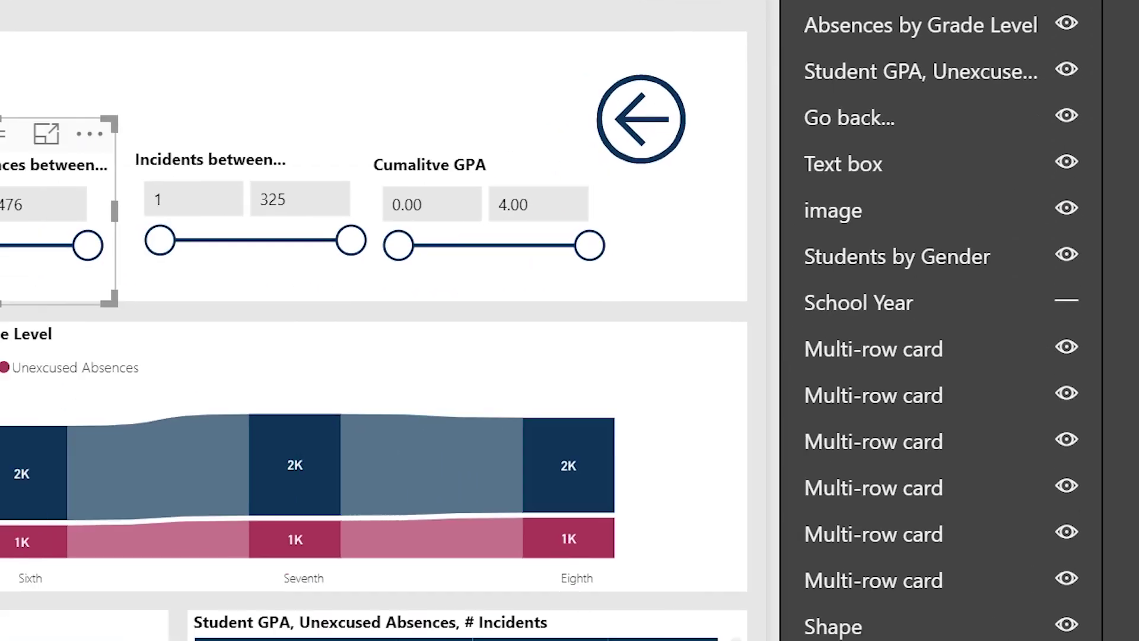
left_click(0, 415)
left_click(279, 132)
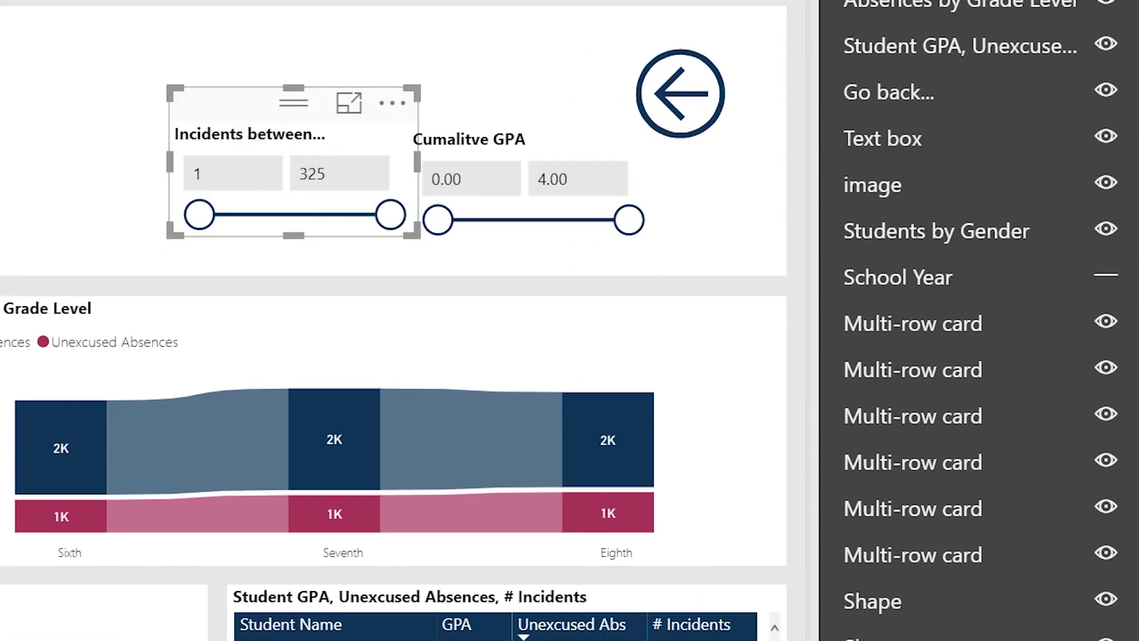
key("Delete")
left_click(462, 113)
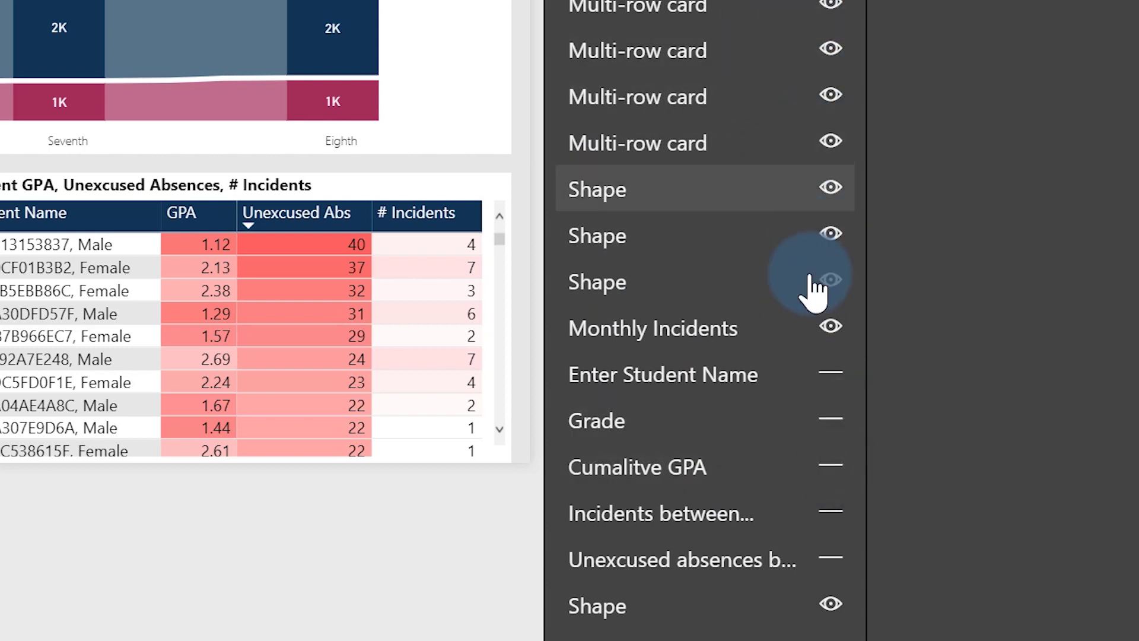
Step: Show Enter Student Name again, update the Search bookmark, then apply the Filter bookmark
left_click(835, 372)
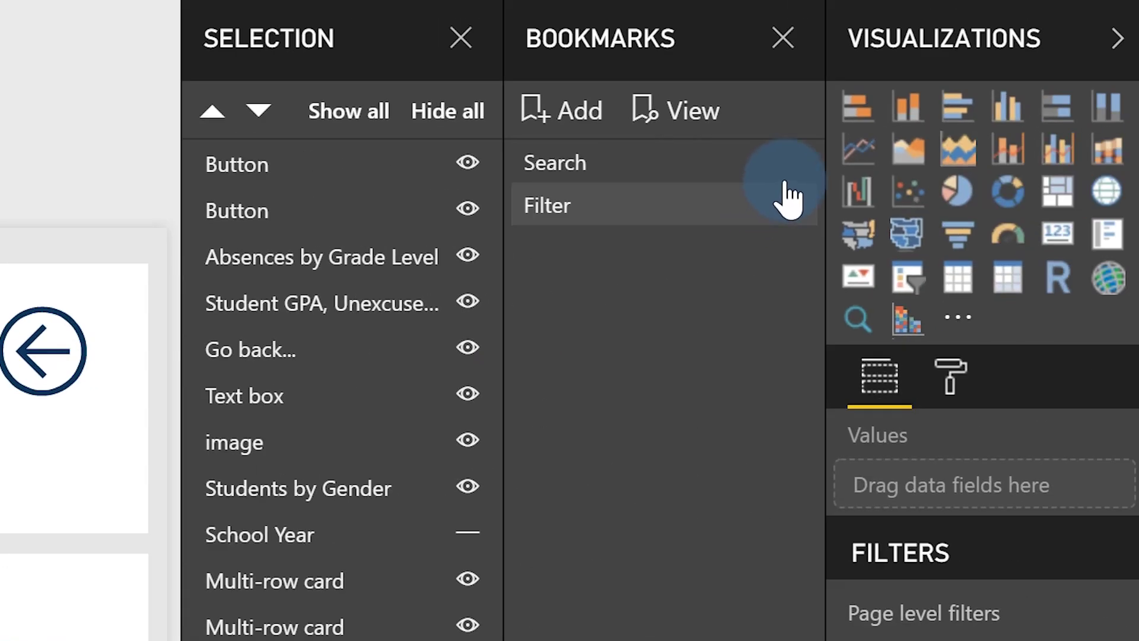
left_click(796, 161)
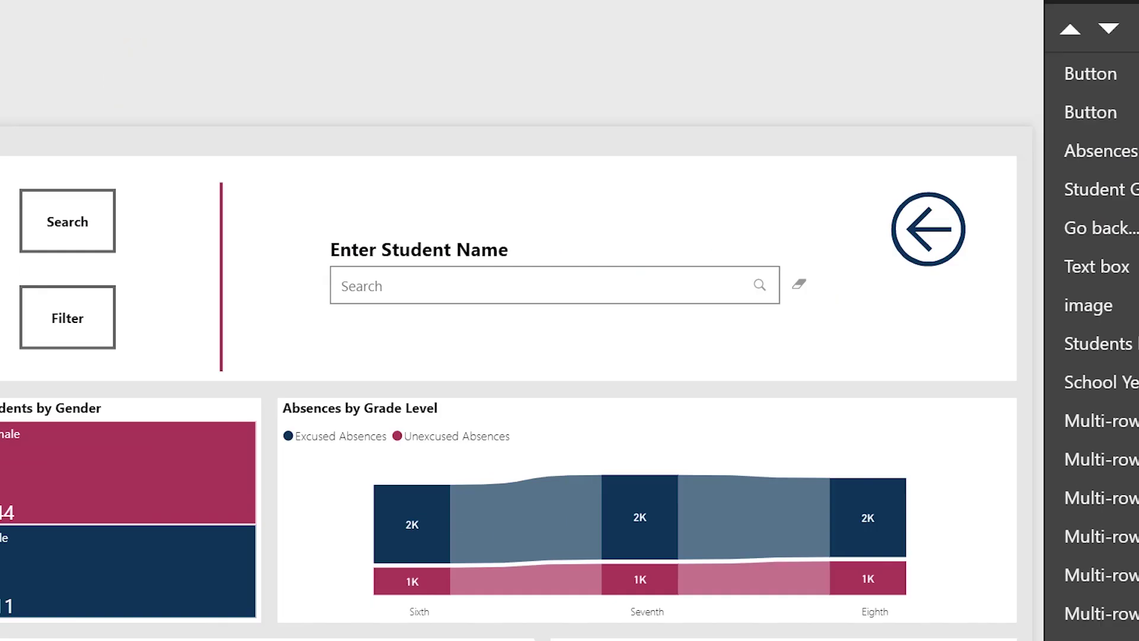
left_click(572, 209)
left_click(927, 142)
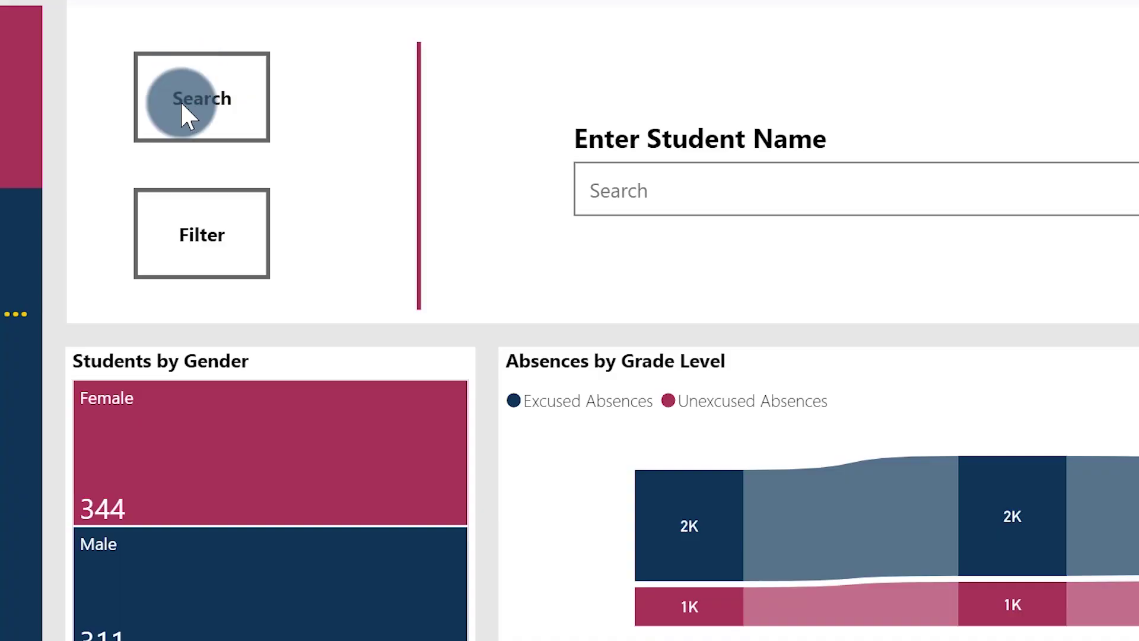
Step: Turn on the Search button's action as type Bookmark targeting the Search bookmark
left_click(191, 48)
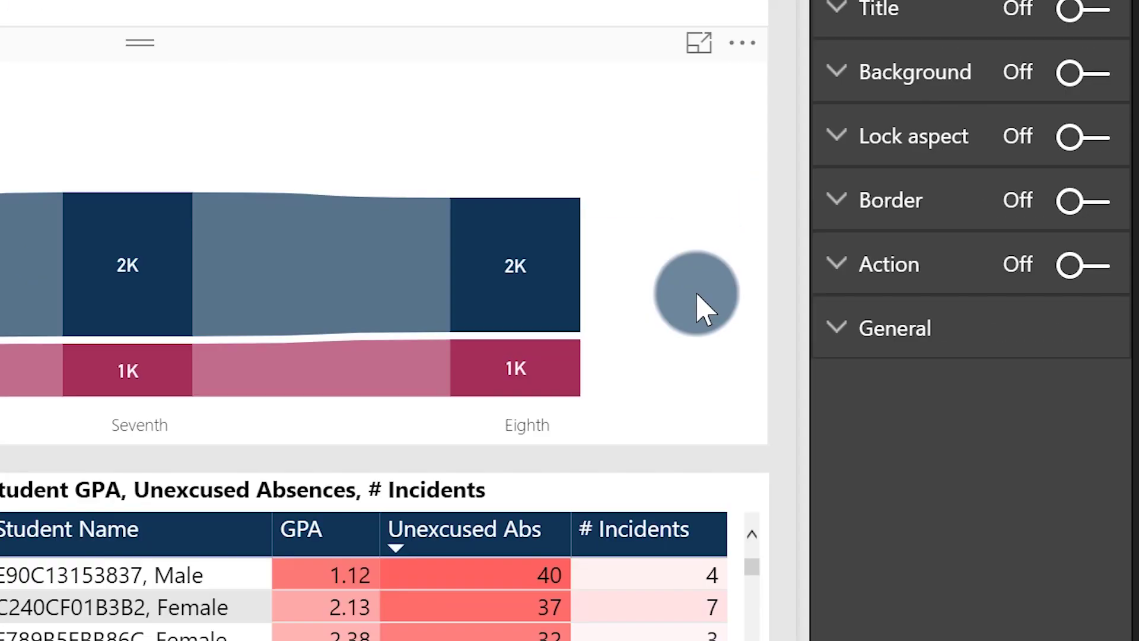
left_click(841, 264)
left_click(1088, 267)
left_click(1080, 327)
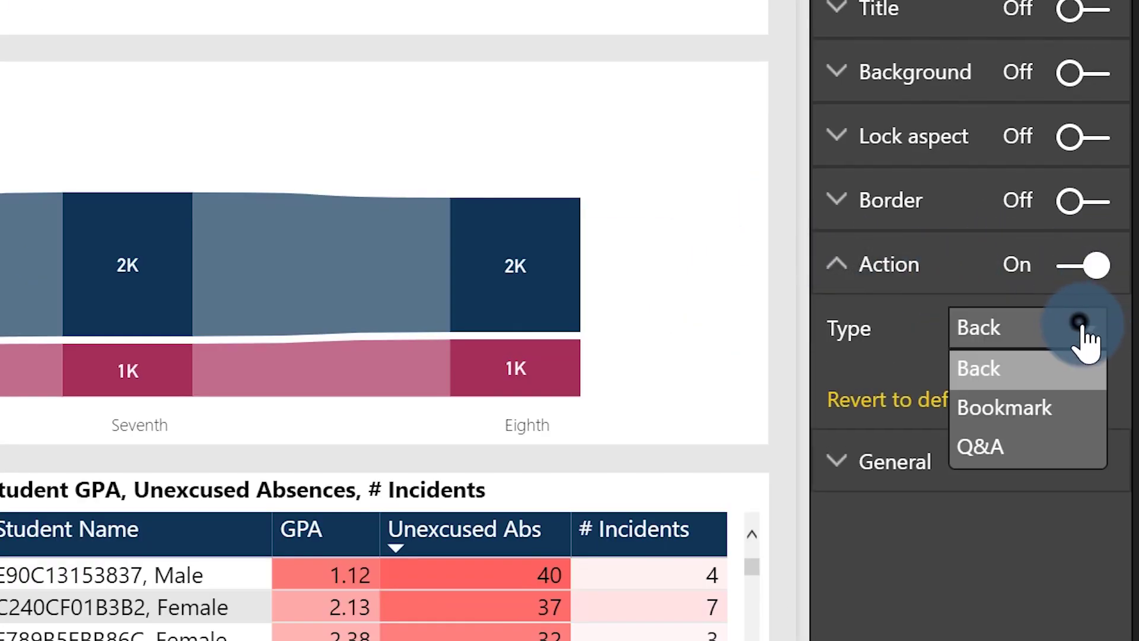
left_click(1049, 409)
left_click(1080, 393)
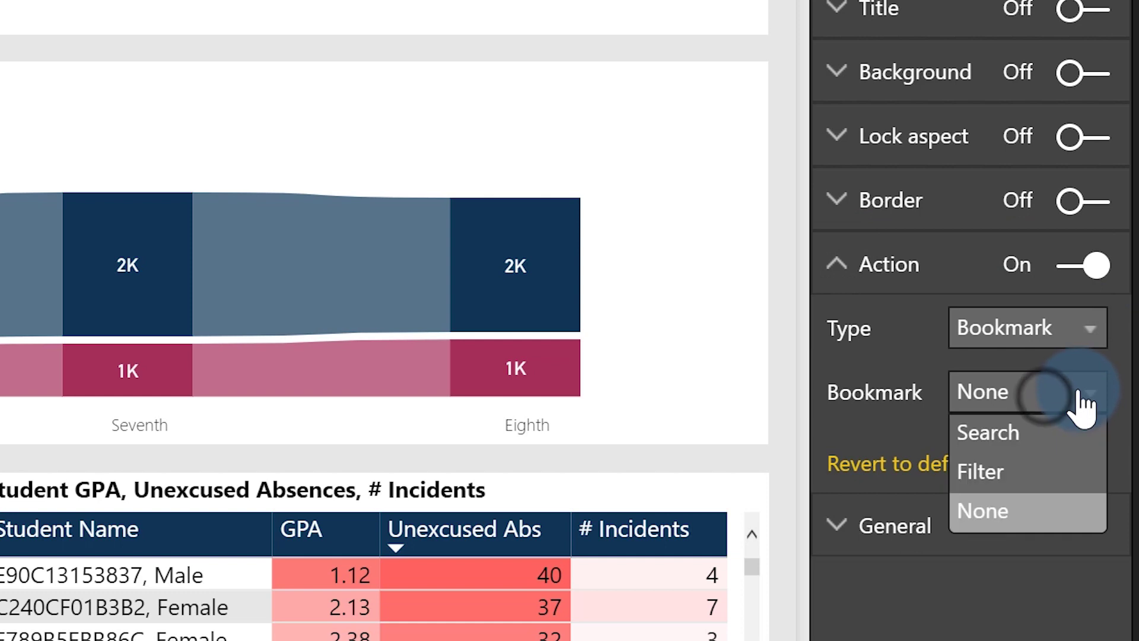
left_click(1023, 435)
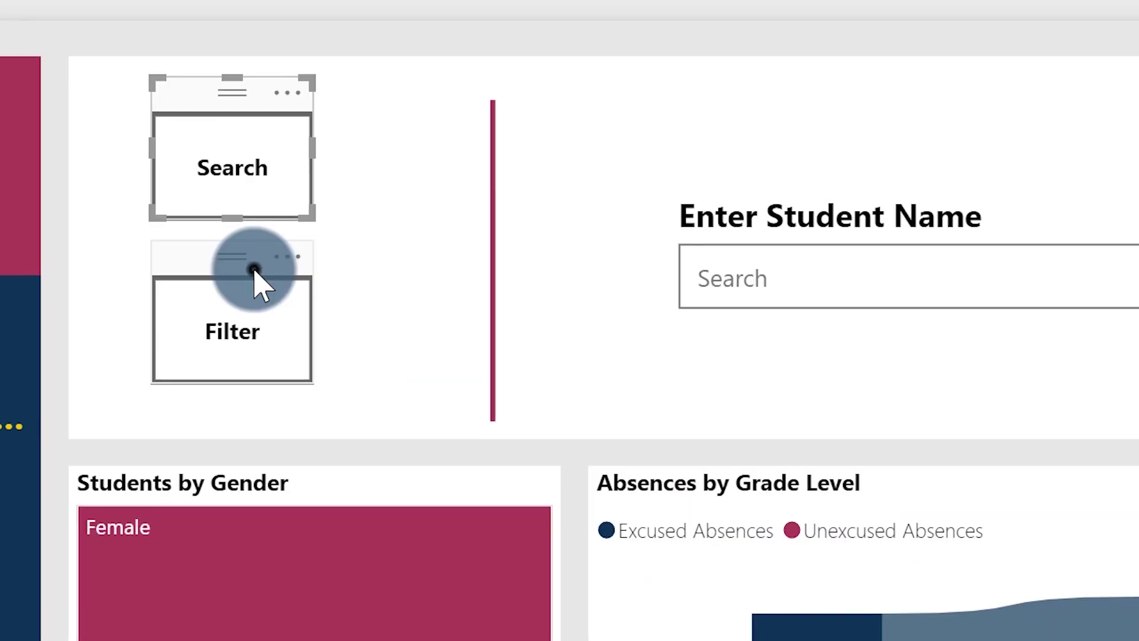
Step: Turn on the Filter button's action as type Bookmark targeting the Filter bookmark
left_click(254, 270)
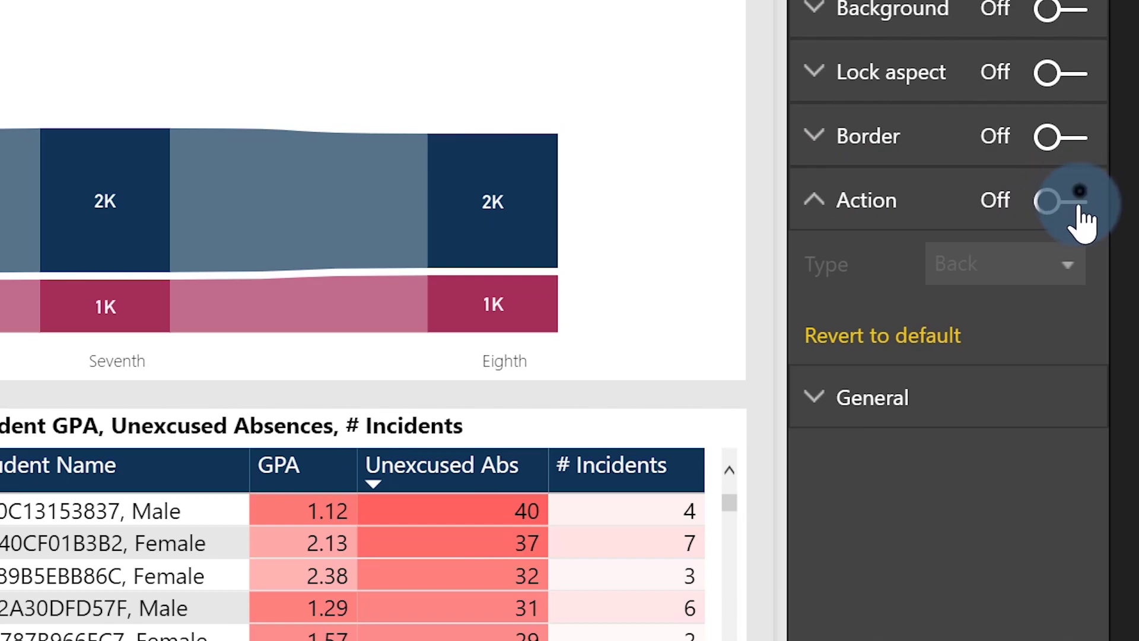
left_click(1078, 203)
left_click(1048, 270)
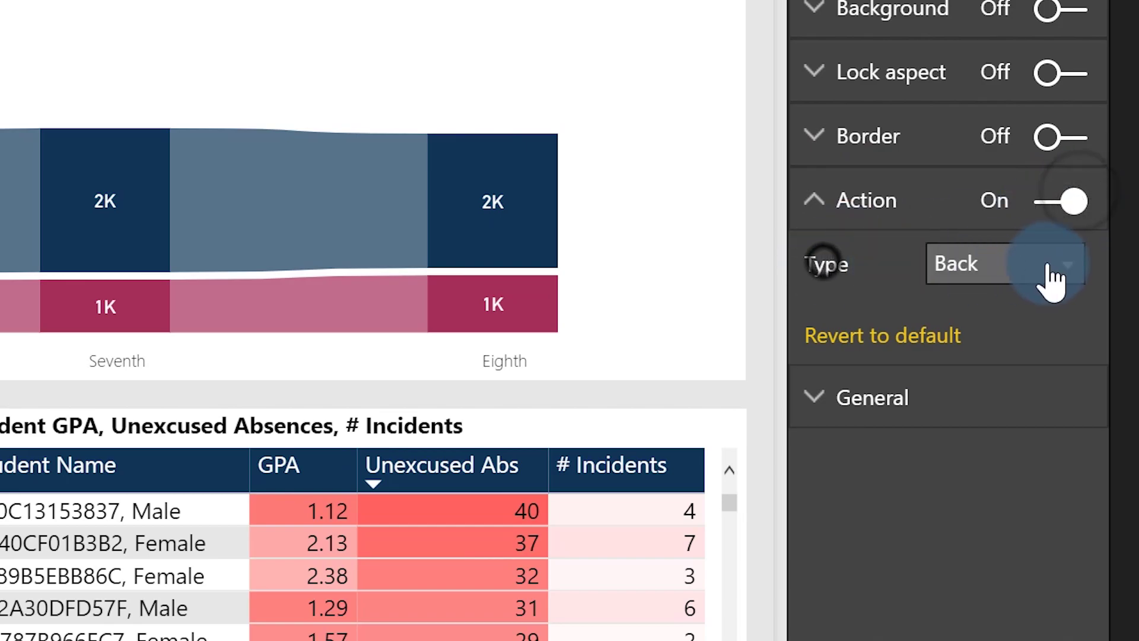
left_click(1027, 354)
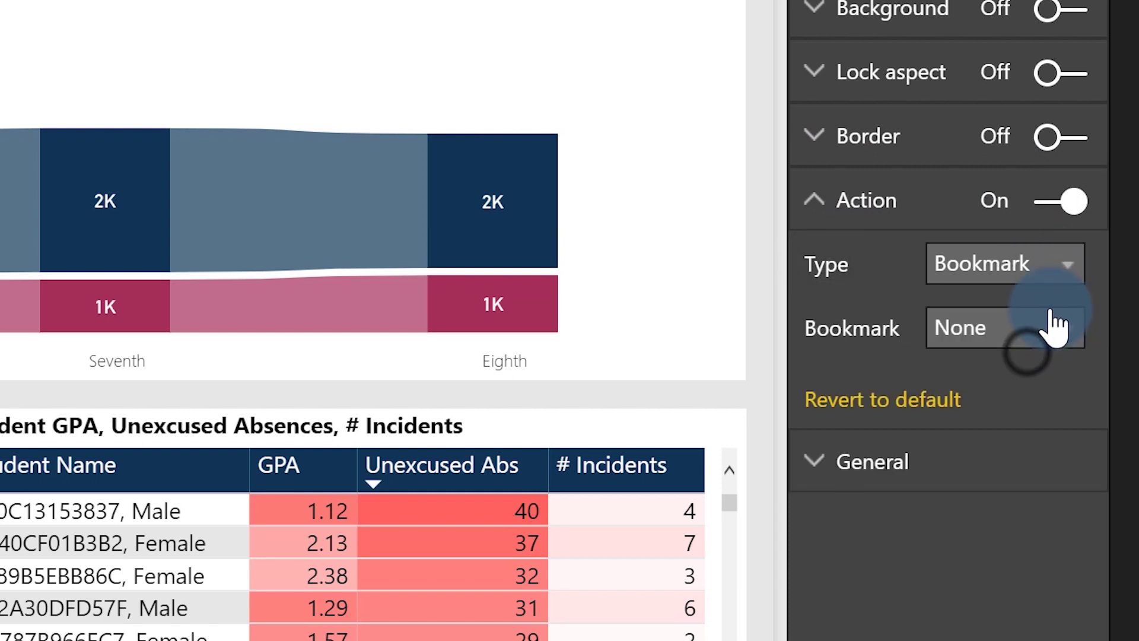
left_click(1048, 325)
left_click(992, 400)
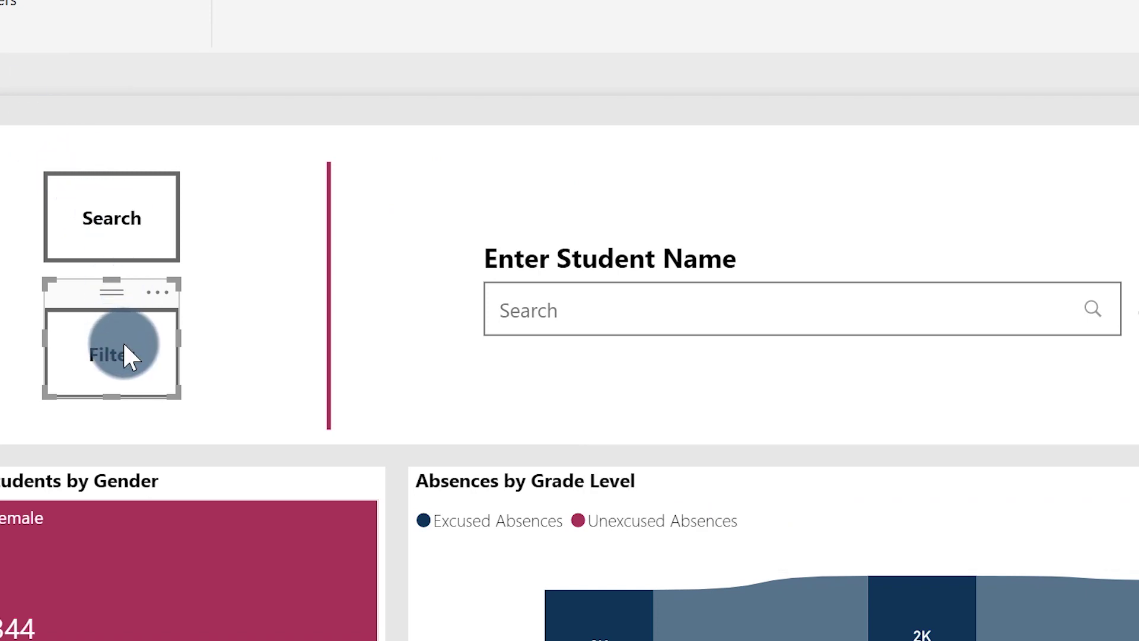
left_click(96, 330)
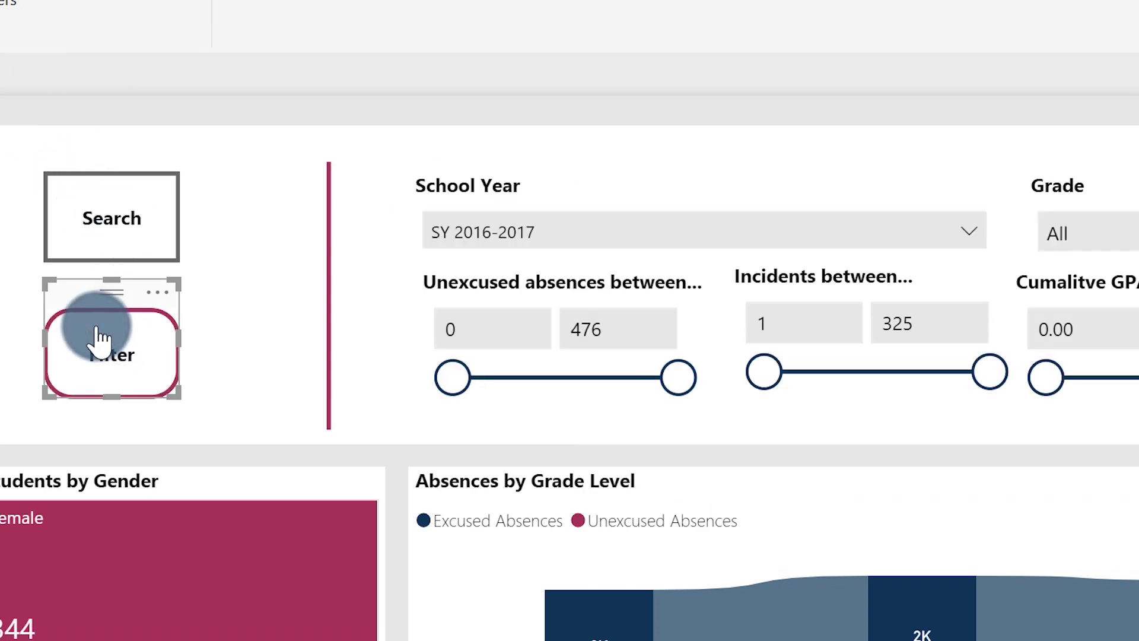
left_click(112, 207)
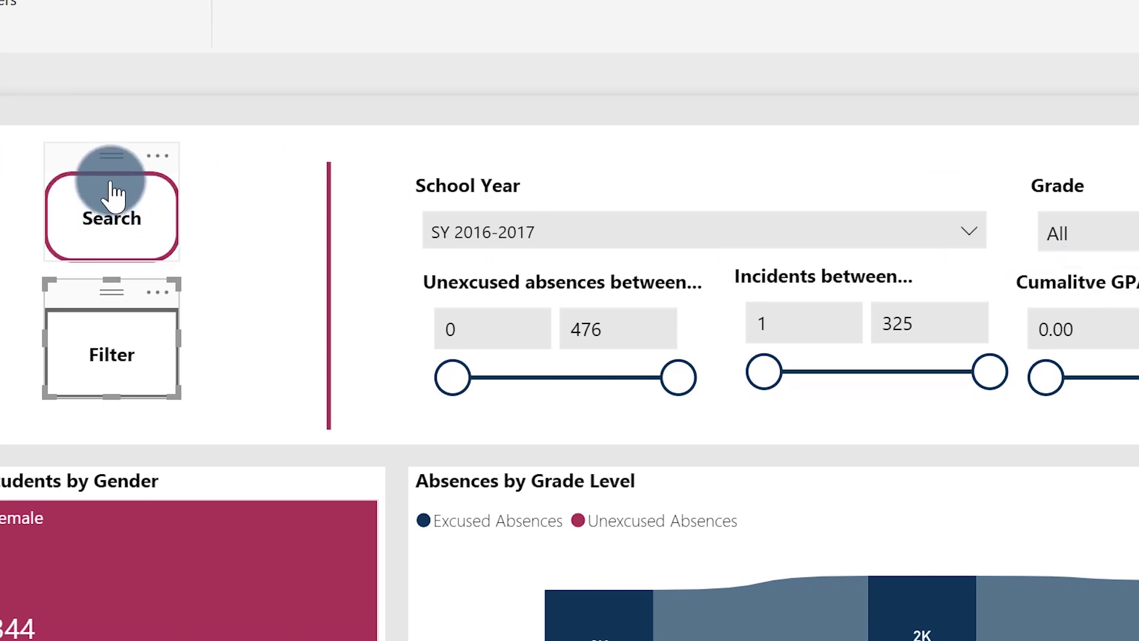
left_click(799, 330)
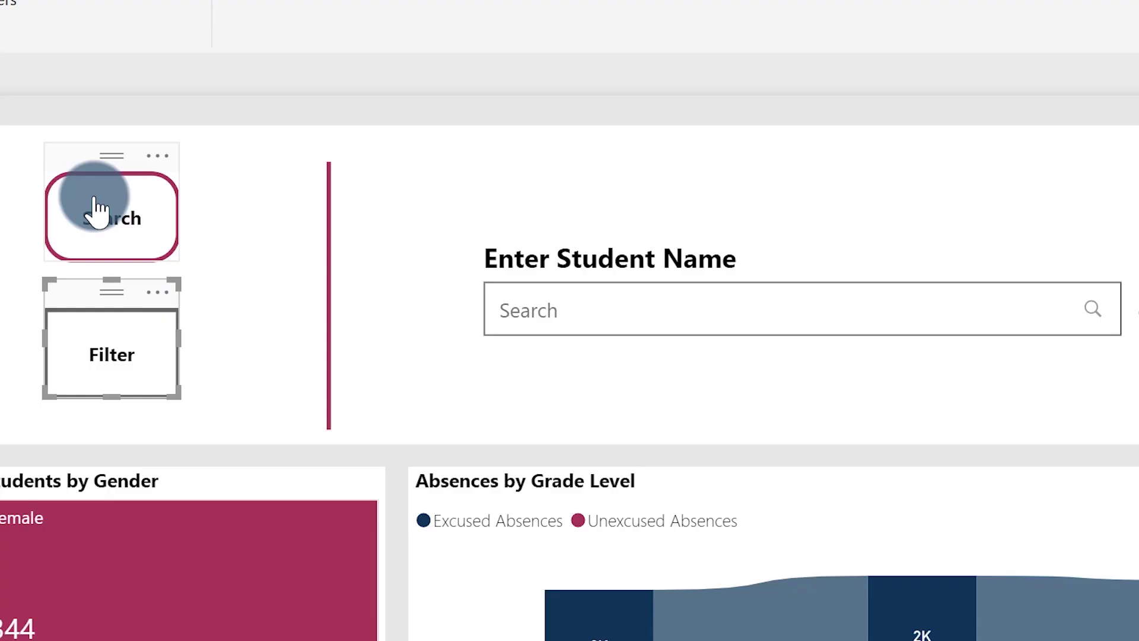
left_click(91, 366)
left_click(458, 72)
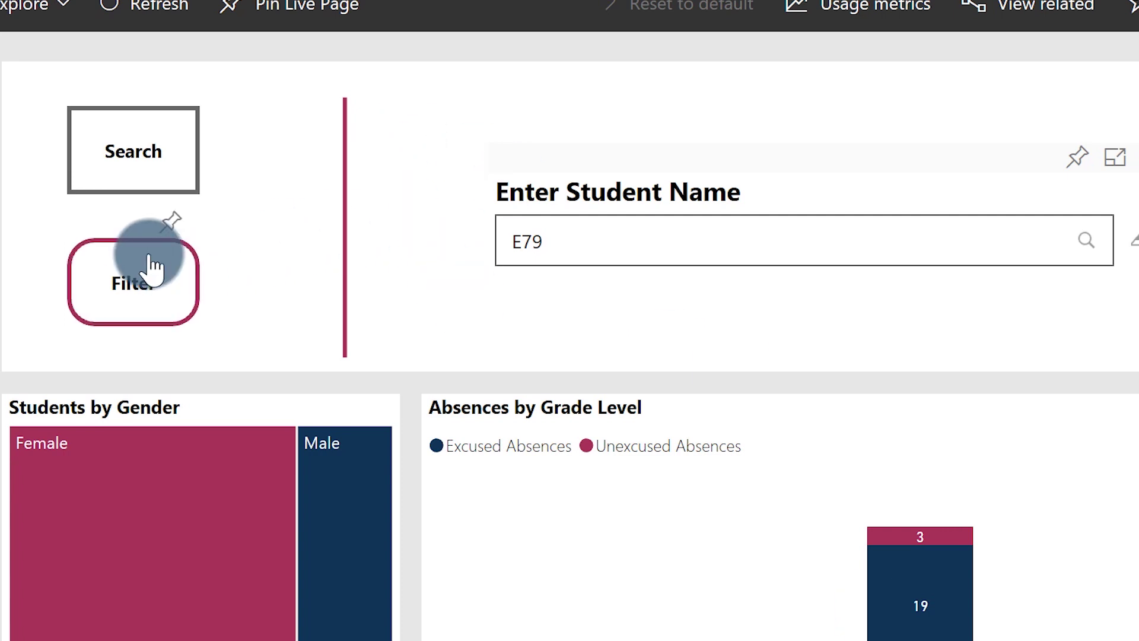
Step: Switch to the Filter view and raise the minimum unexcused absences to 29
left_click(150, 261)
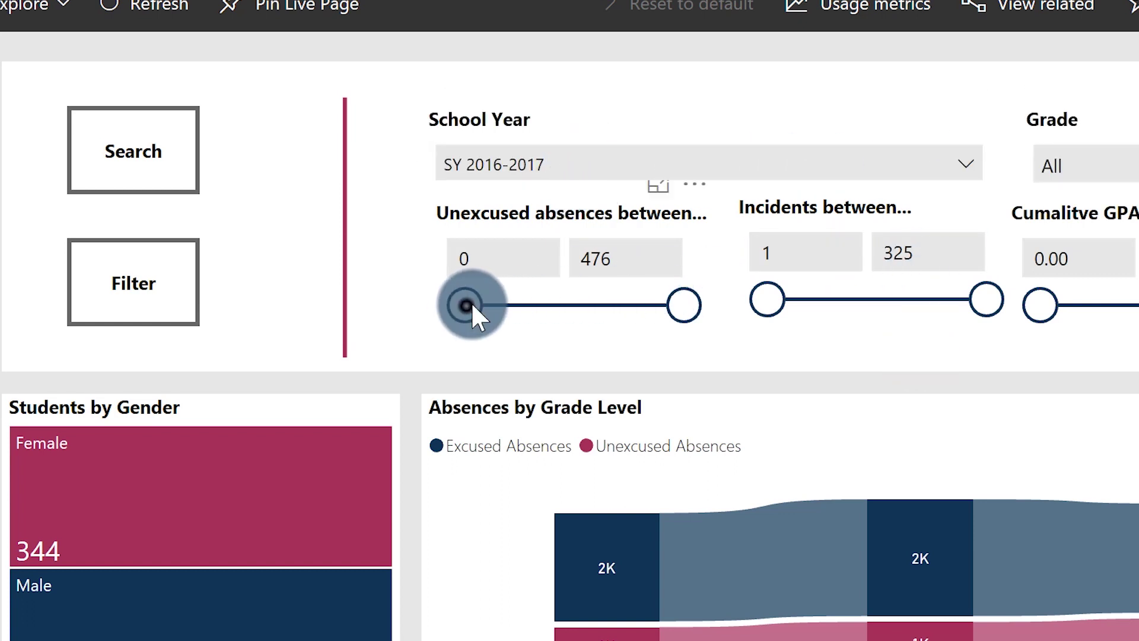
left_click_drag(489, 299, 478, 299)
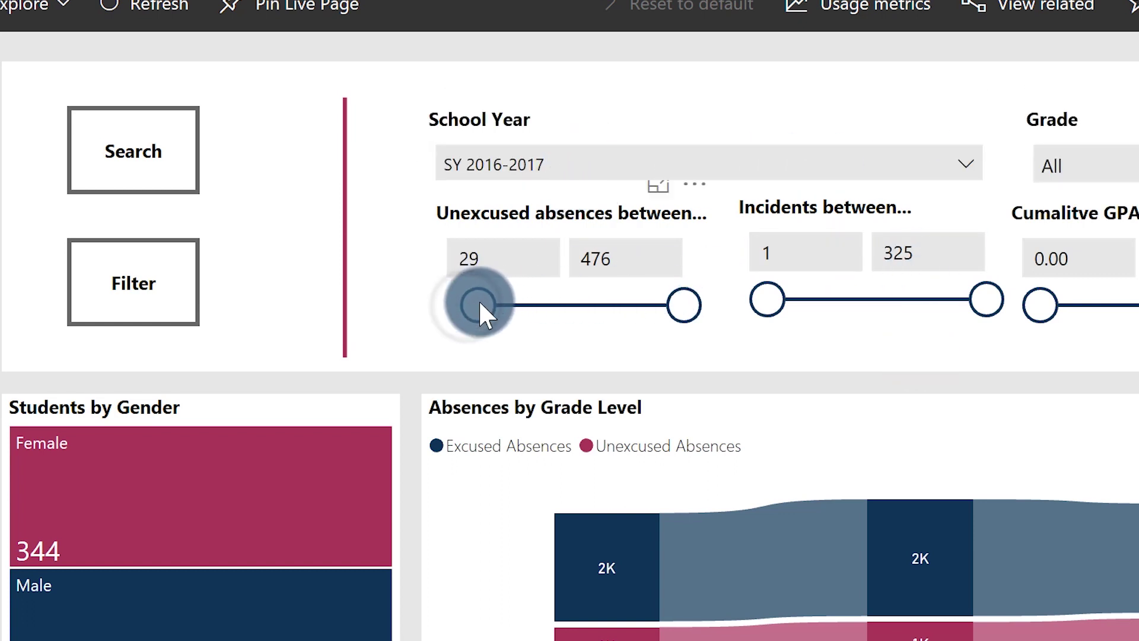
left_click(495, 261)
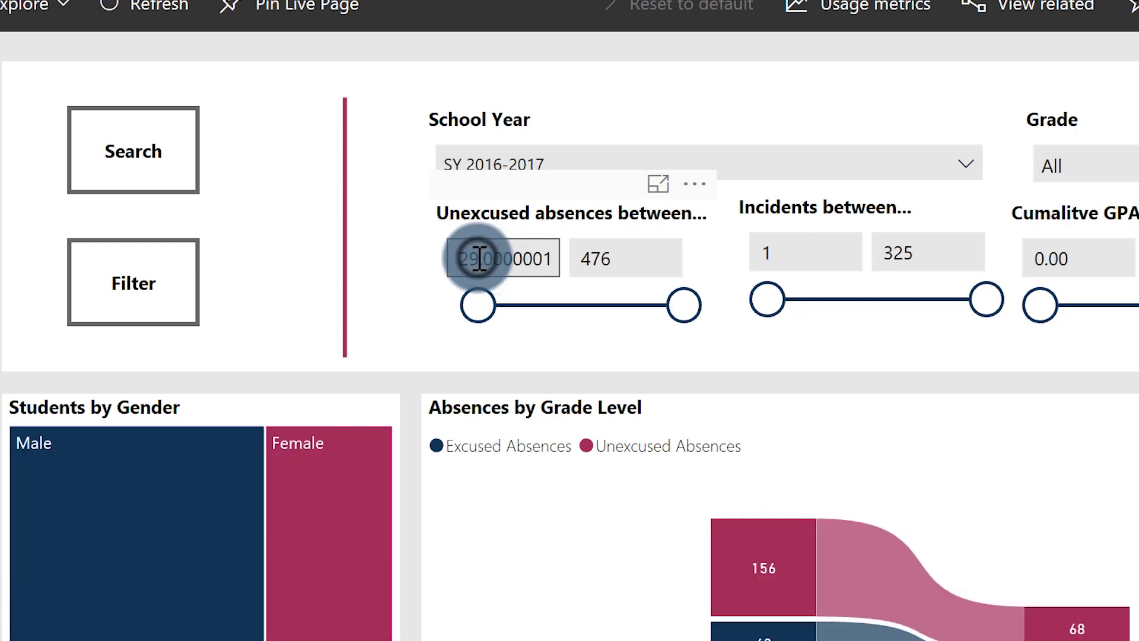
left_click(479, 259)
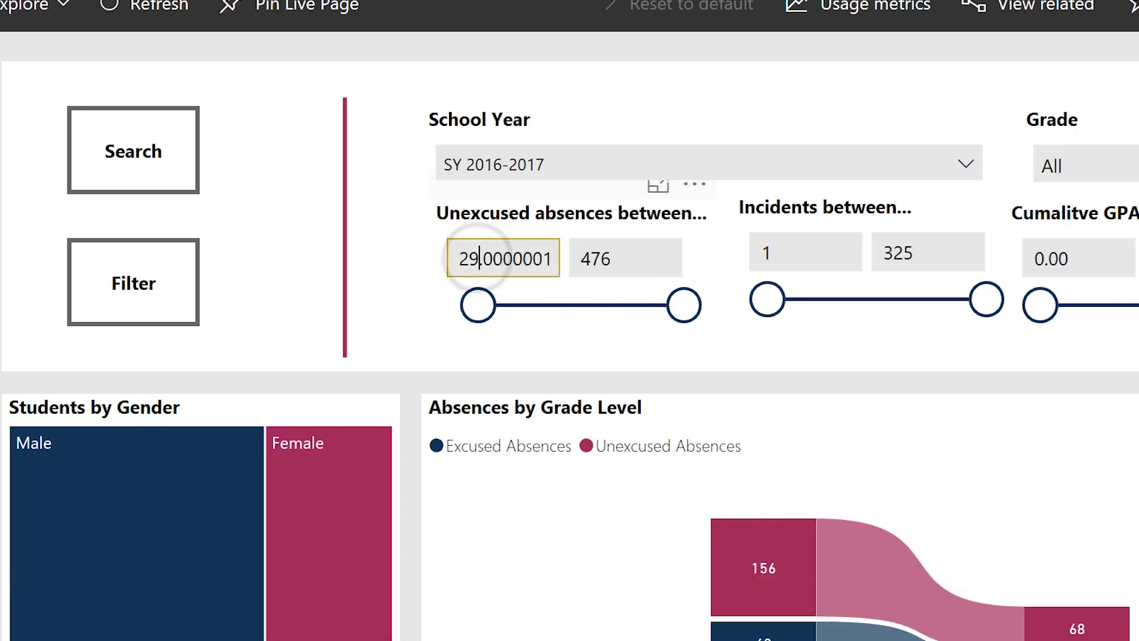
Step: Alternate between the Search and Filter views, ending on the slicers
left_click(118, 143)
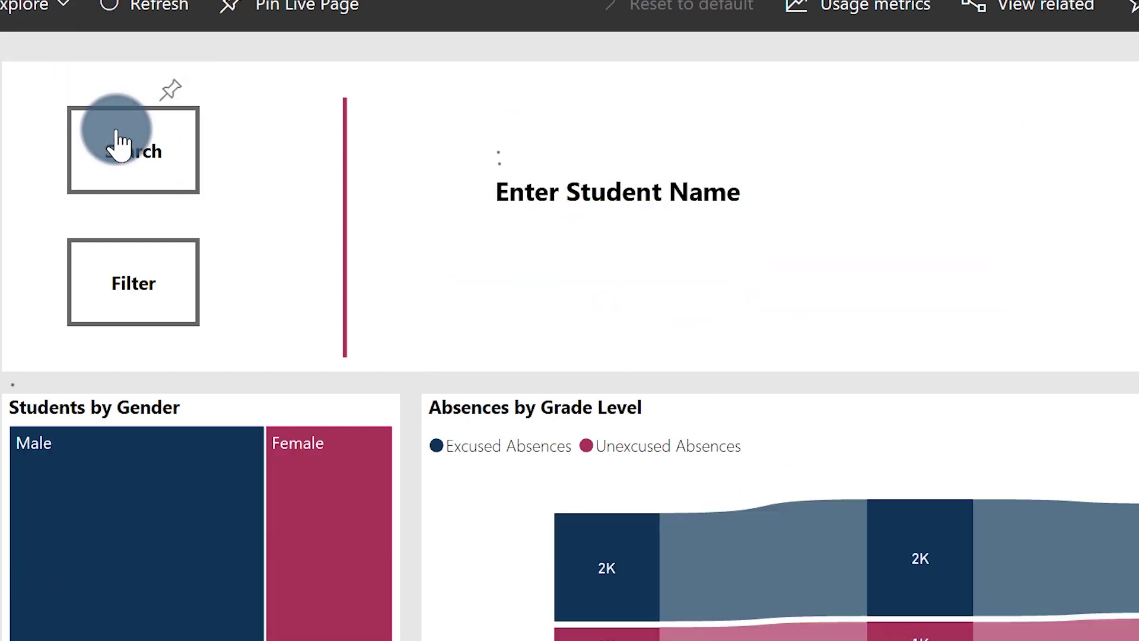
left_click(151, 276)
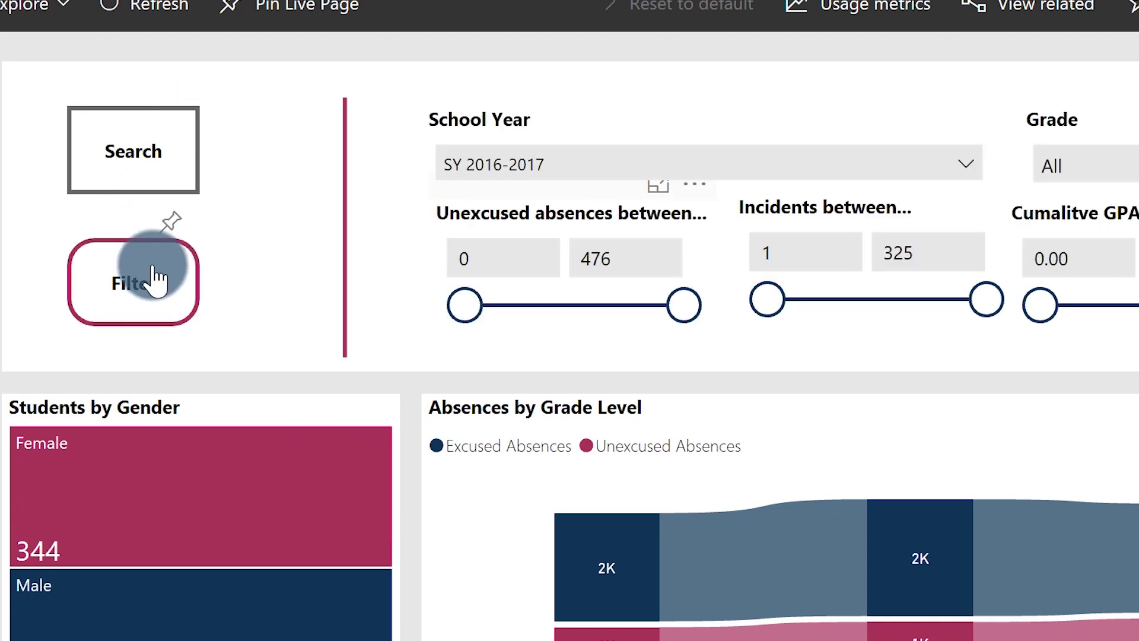
left_click(147, 137)
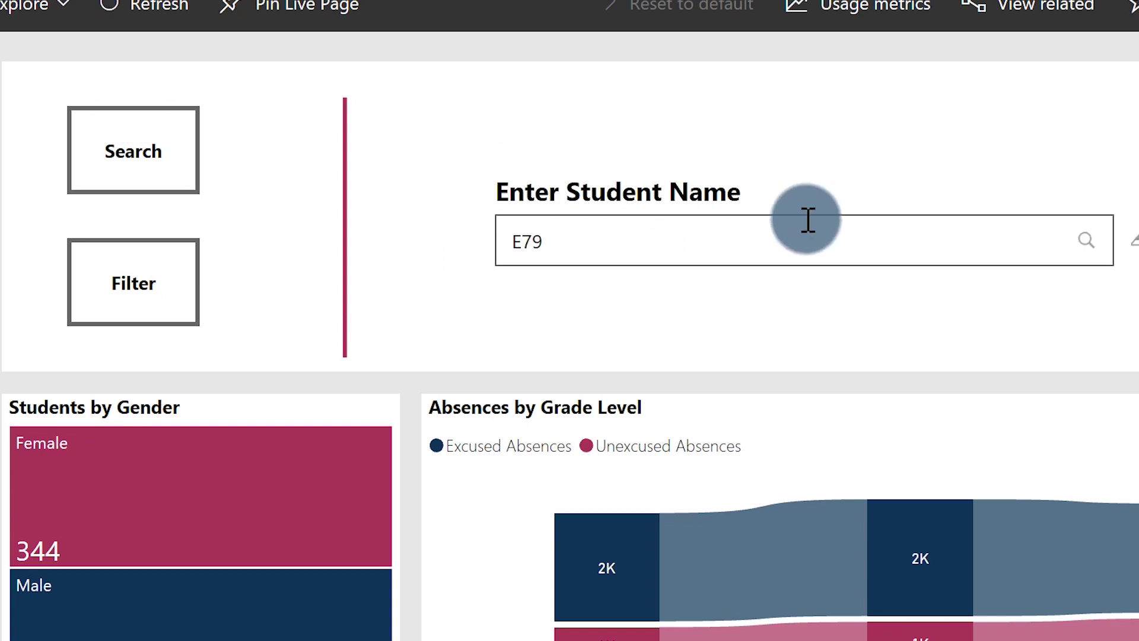
left_click(119, 261)
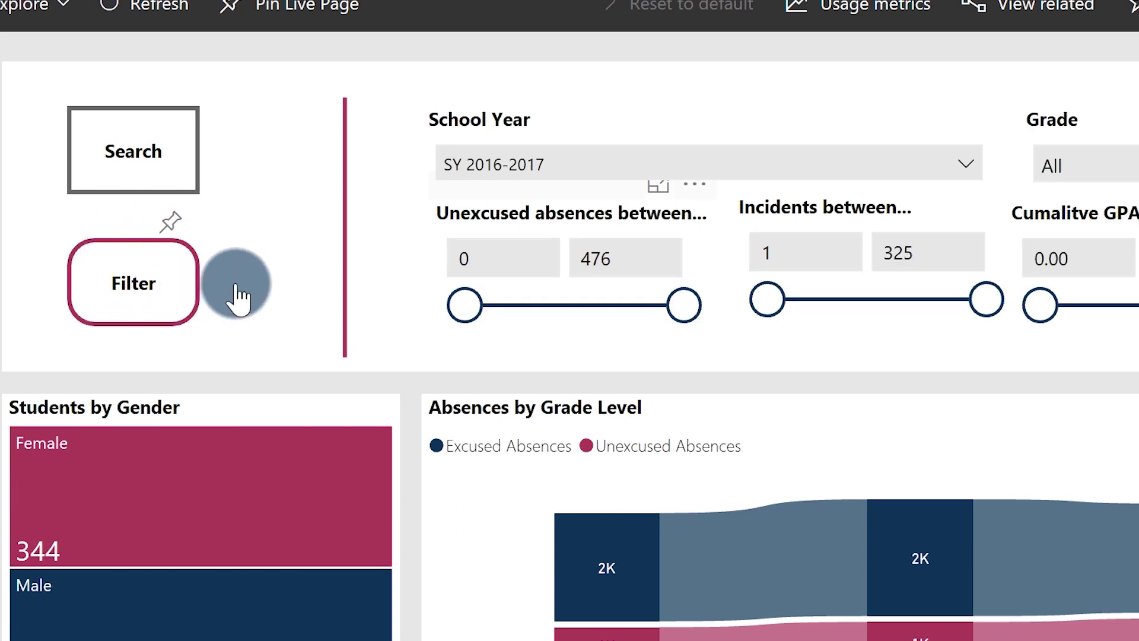